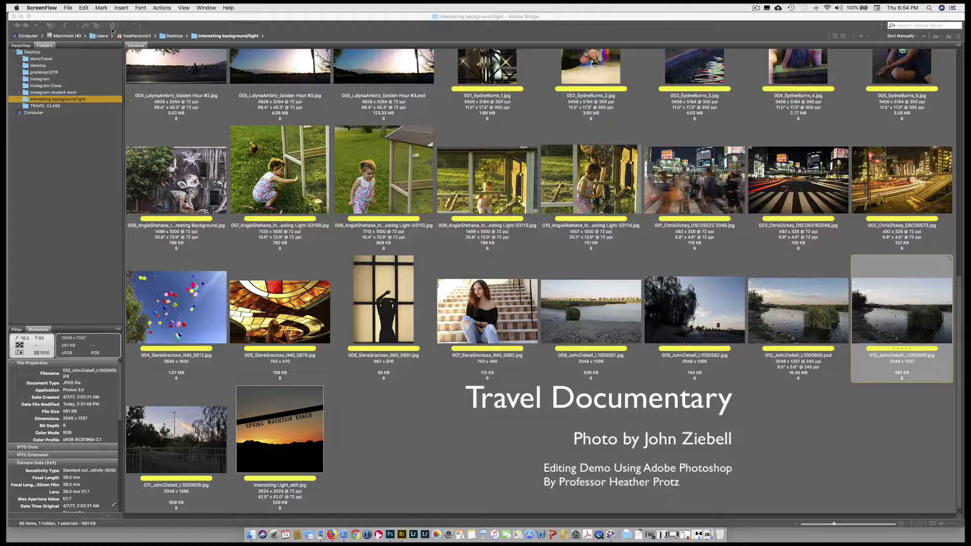
Open the selected lake photo in Camera Raw and set Highlights to -100, Whites to +43 and Blacks to -4.
left_click(112, 27)
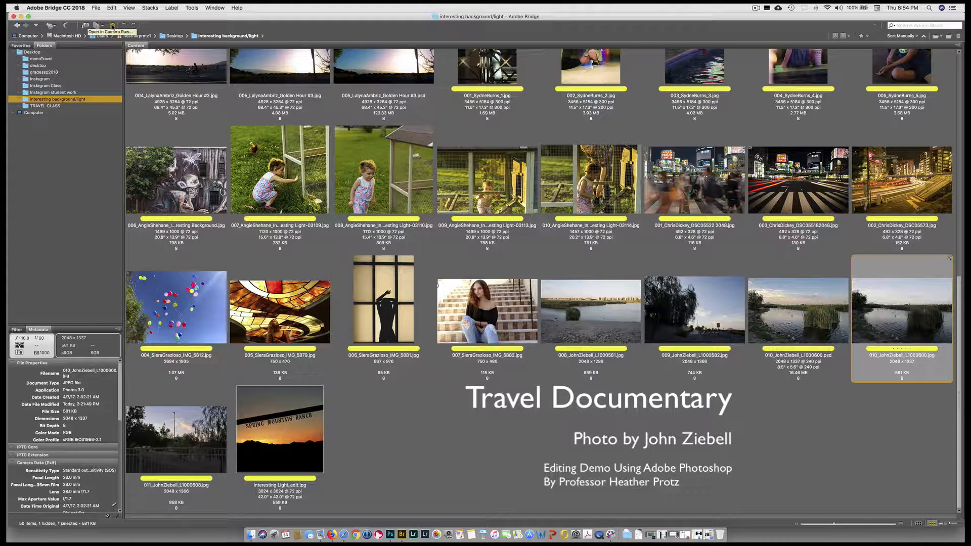
left_click(112, 26)
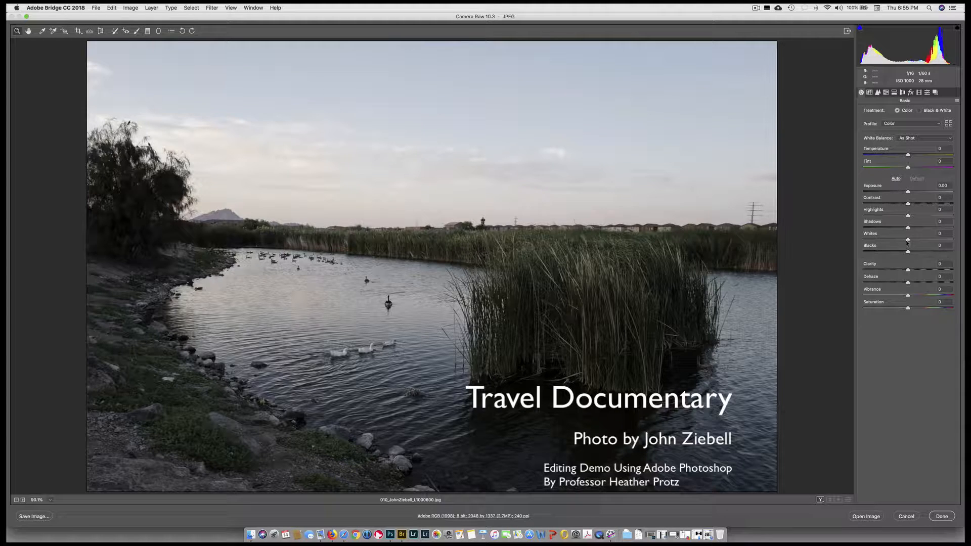
left_click_drag(908, 251, 834, 220)
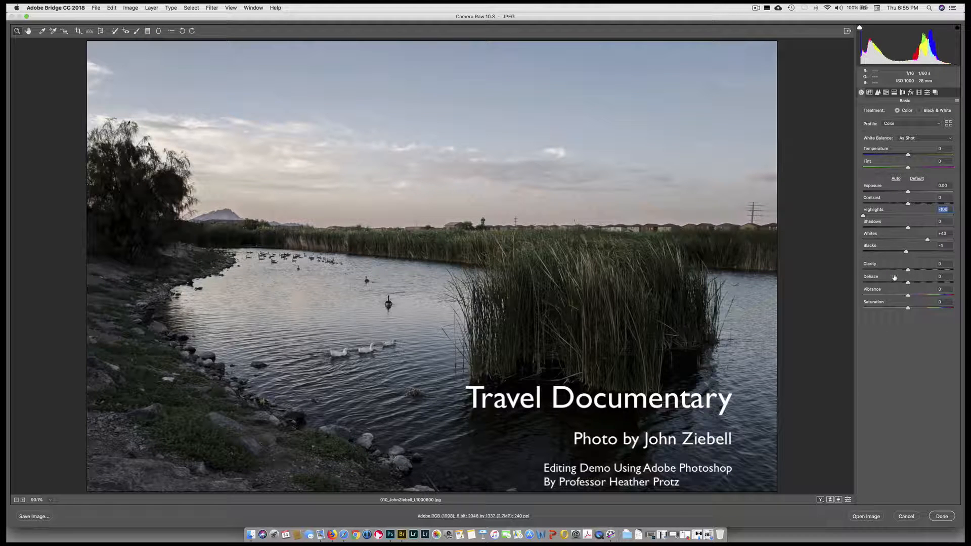
Set Dehaze to +34, Shadows to +53, Whites to +47, Blacks to +2, Clarity to +8 and Vibrance to +51.
left_click_drag(908, 283, 923, 283)
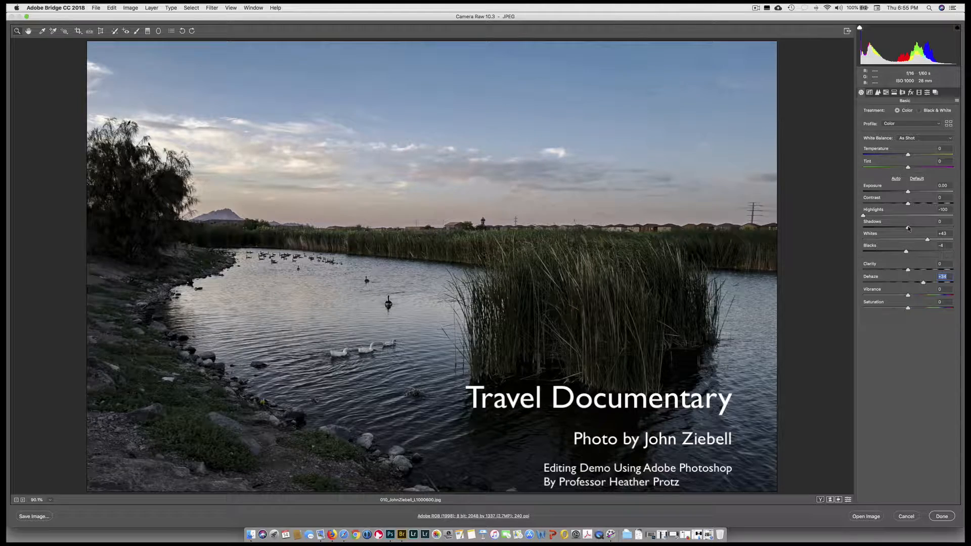
left_click_drag(908, 228, 931, 227)
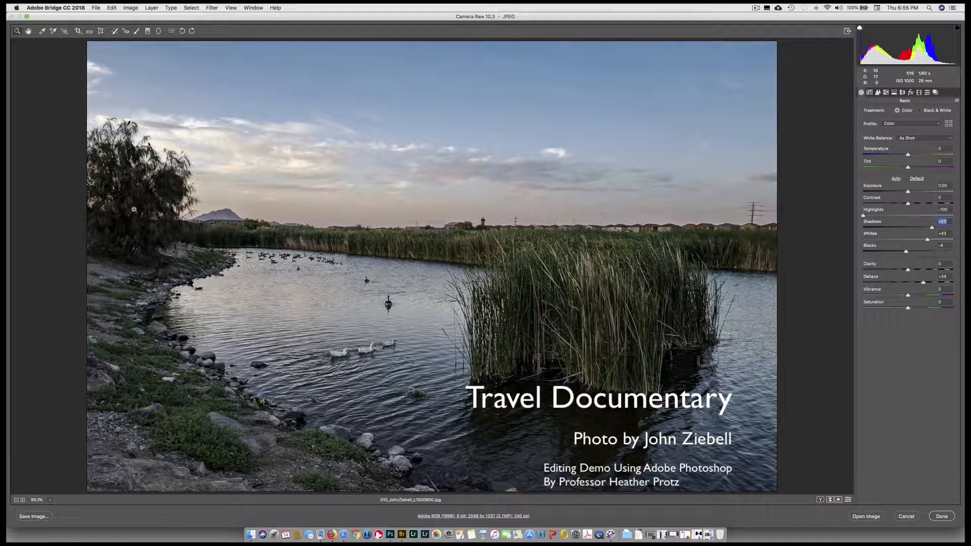
mouse_move(863, 215)
left_mouse_down()
mouse_move(888, 215)
mouse_move(863, 216)
left_mouse_up()
left_click_drag(927, 239, 931, 296)
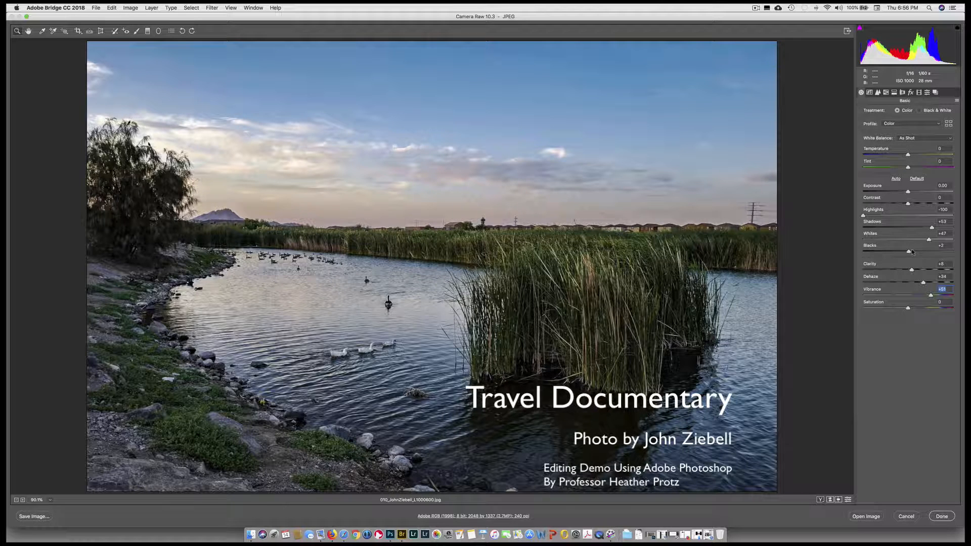
Set Exposure to +0.05, Contrast to -21 and Dehaze to +41, and open the image in Photoshop.
left_click_drag(908, 192, 908, 192)
left_click_drag(908, 204, 899, 203)
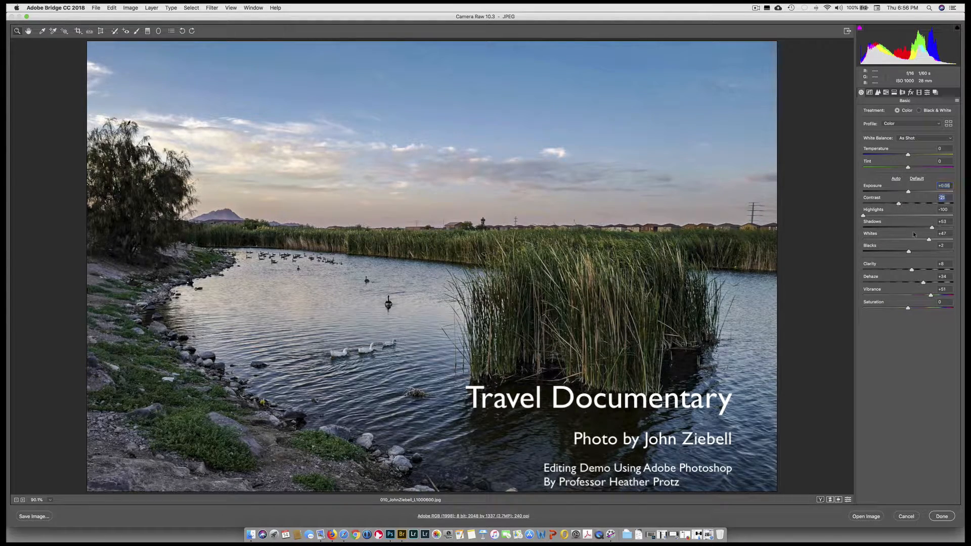
left_click_drag(923, 282, 927, 285)
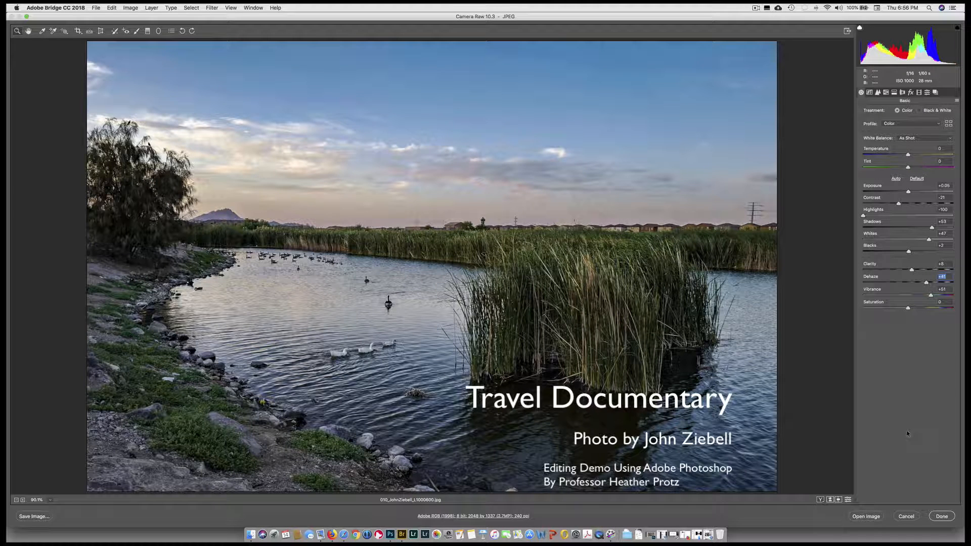
left_click(865, 516)
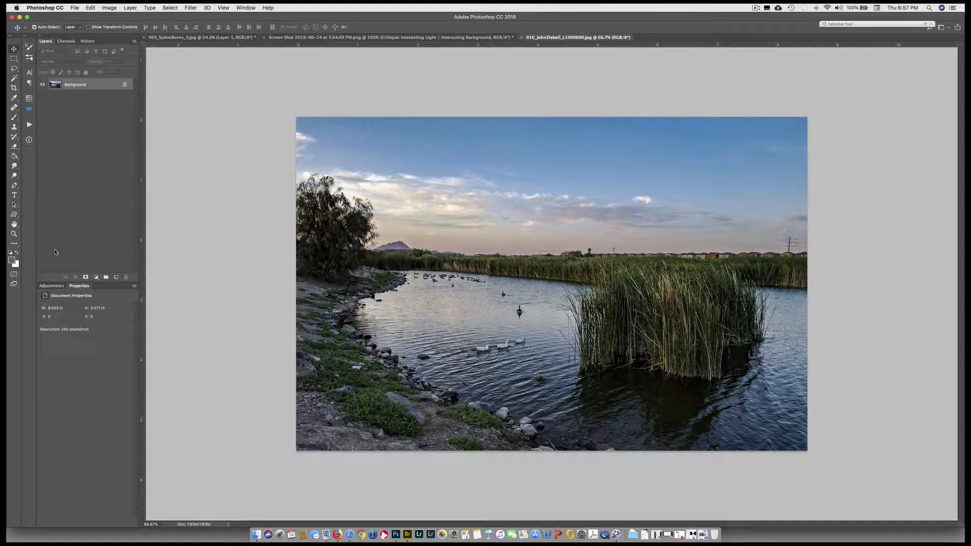
Add a Curves adjustment layer and darken its tones by sampling the shore grass with the on-image adjustment tool.
left_click(53, 289)
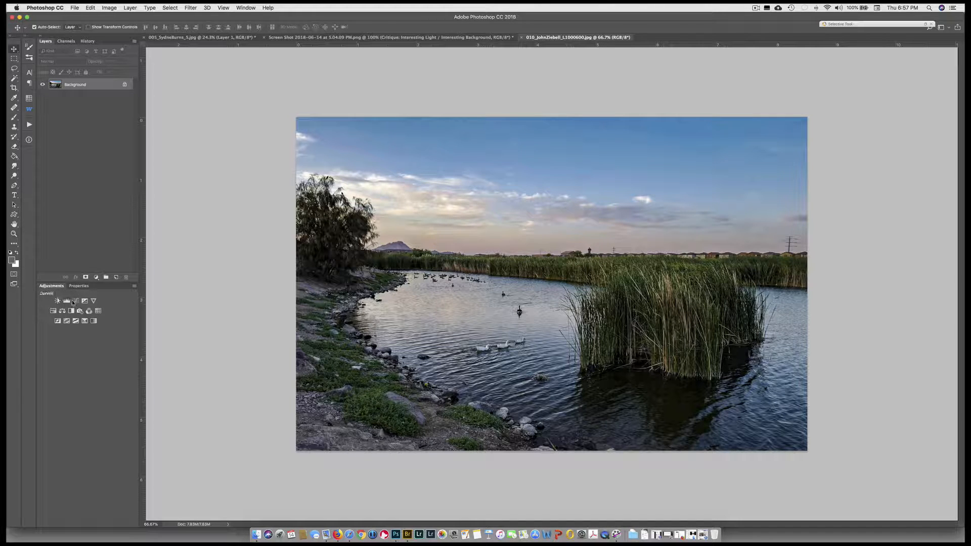
left_click(75, 303)
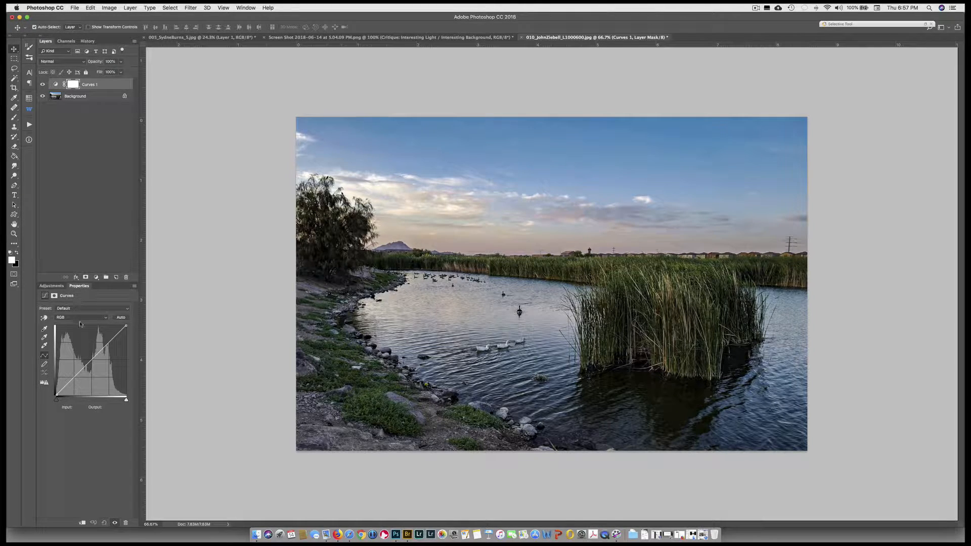
left_click(44, 318)
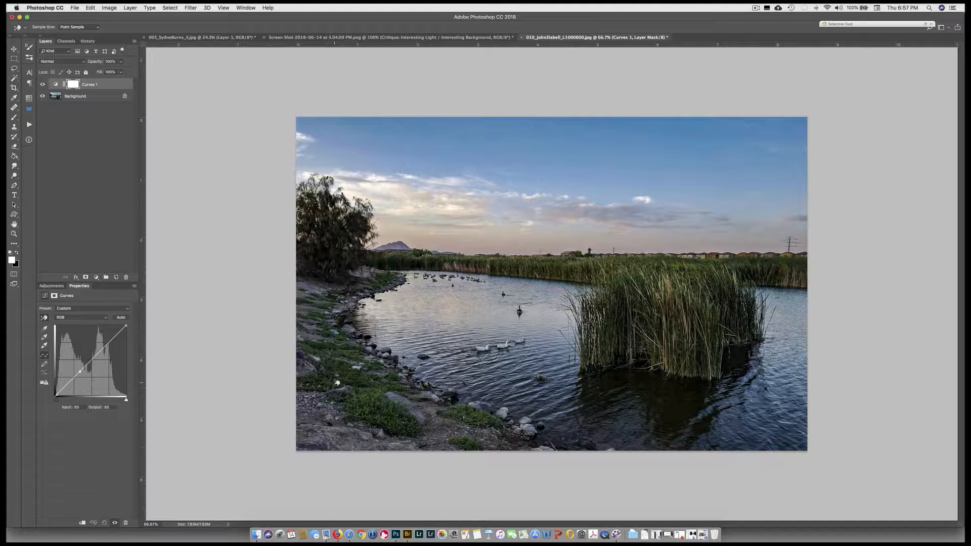
left_click_drag(337, 381, 336, 393)
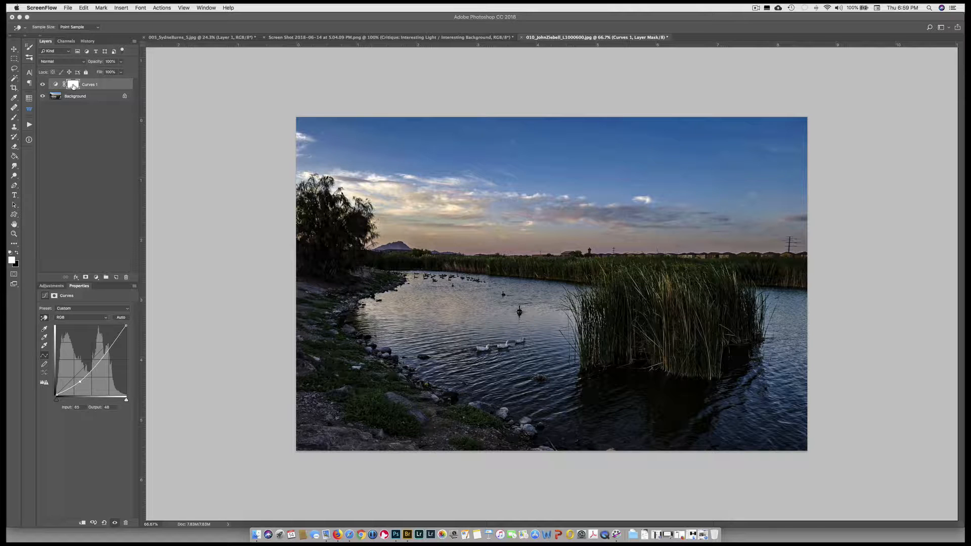
Invert the Curves 1 layer mask to black to hide the darkening across the photo.
left_click_drag(74, 86, 73, 85)
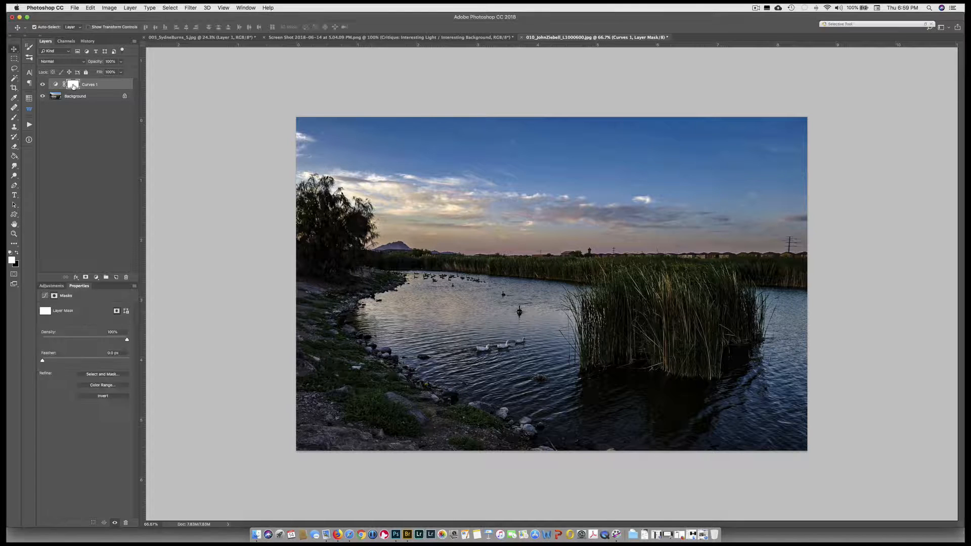
key("super+i")
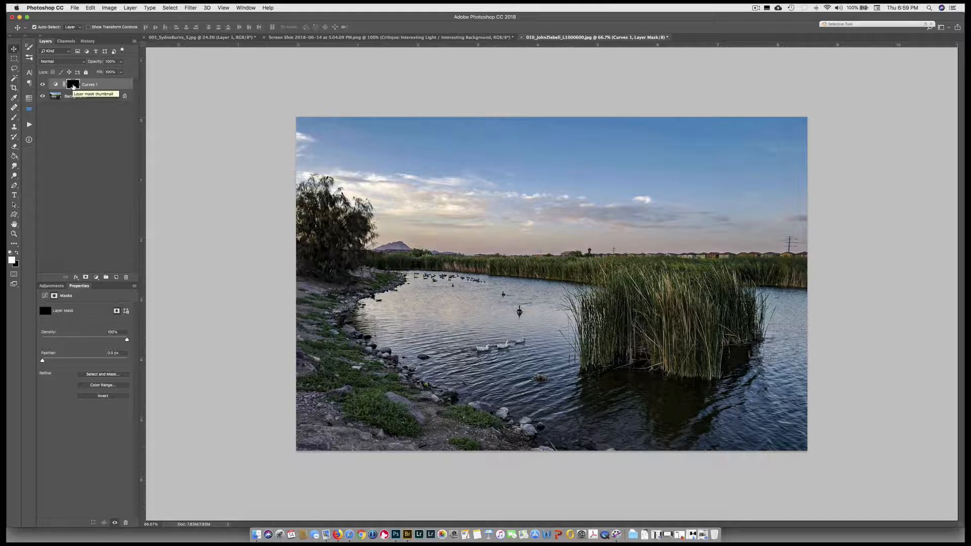
key("super+i")
key("super+i")
key("super+i")
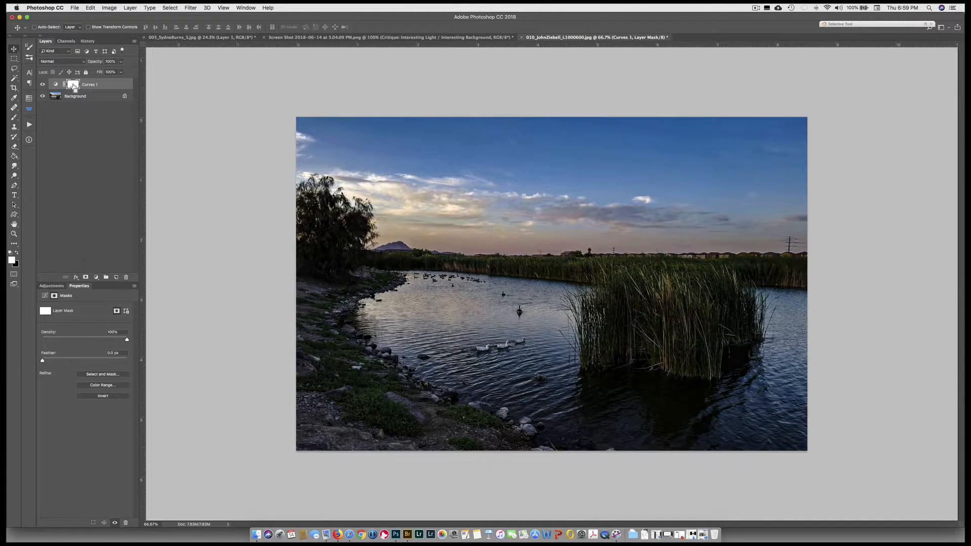
key("super+i")
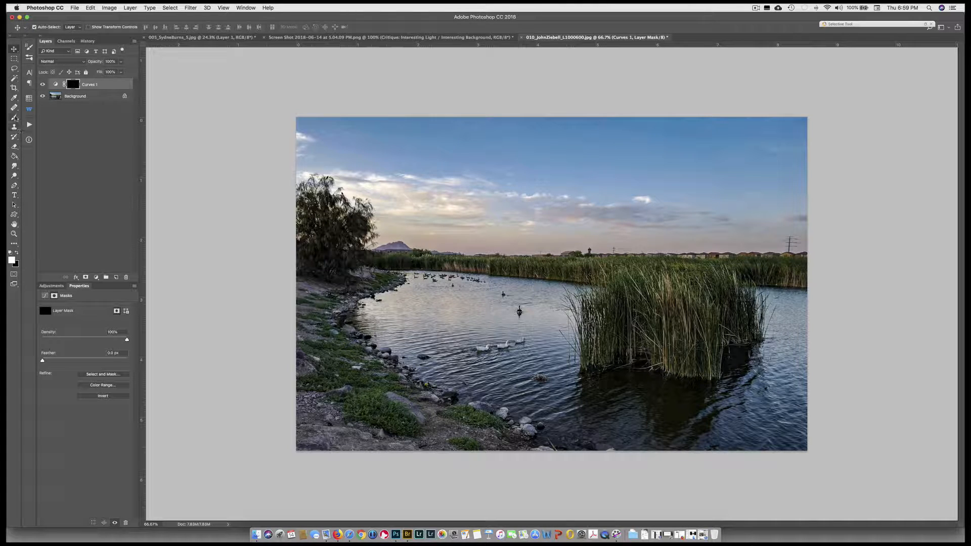
Activate the Brush tool for painting on the mask, review its opacity setting and enlarge the brush to 500 px.
left_click(15, 117)
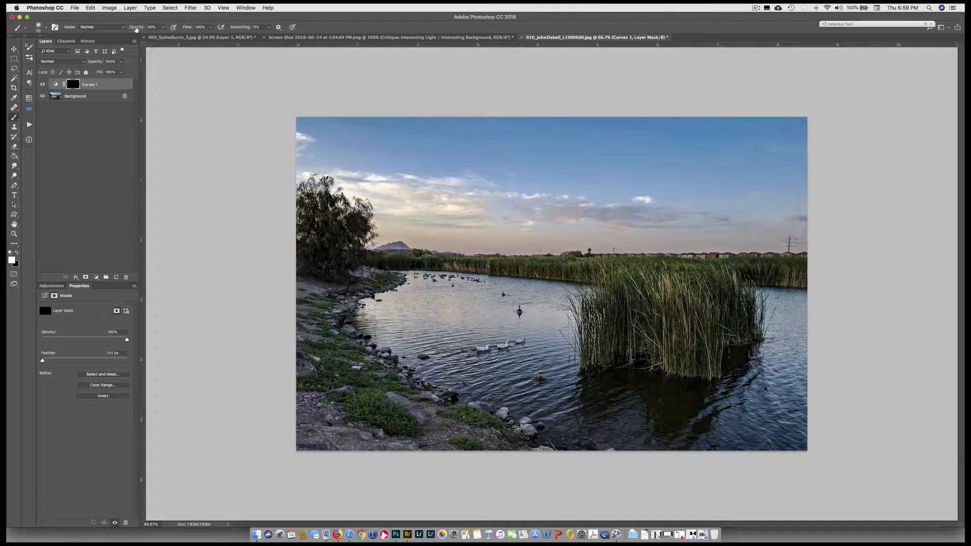
mouse_move(136, 29)
left_mouse_down()
mouse_move(127, 29)
mouse_move(150, 31)
mouse_move(135, 31)
left_mouse_up()
left_click(163, 28)
left_click_drag(137, 31, 136, 30)
key("bracketright")
key("bracketright")
key("bracketright")
key("bracketright")
key("bracketright")
key("bracketright")
key("bracketright")
key("bracketright")
key("bracketright")
key("bracketright")
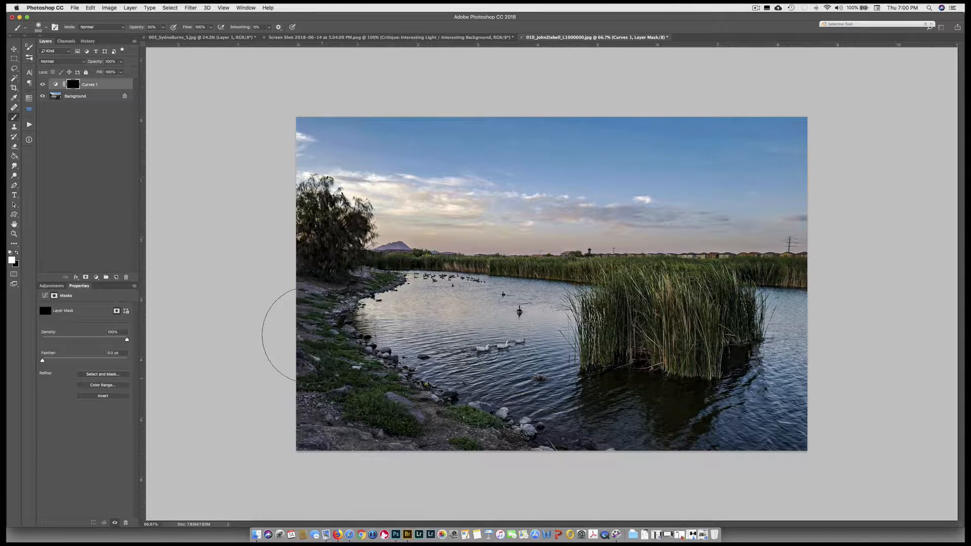
Paint white on the Curves 1 mask over the rocky, grassy shore to darken the foreground.
mouse_move(323, 365)
left_mouse_down()
mouse_move(307, 271)
mouse_move(284, 327)
mouse_move(328, 428)
mouse_move(397, 440)
left_mouse_up()
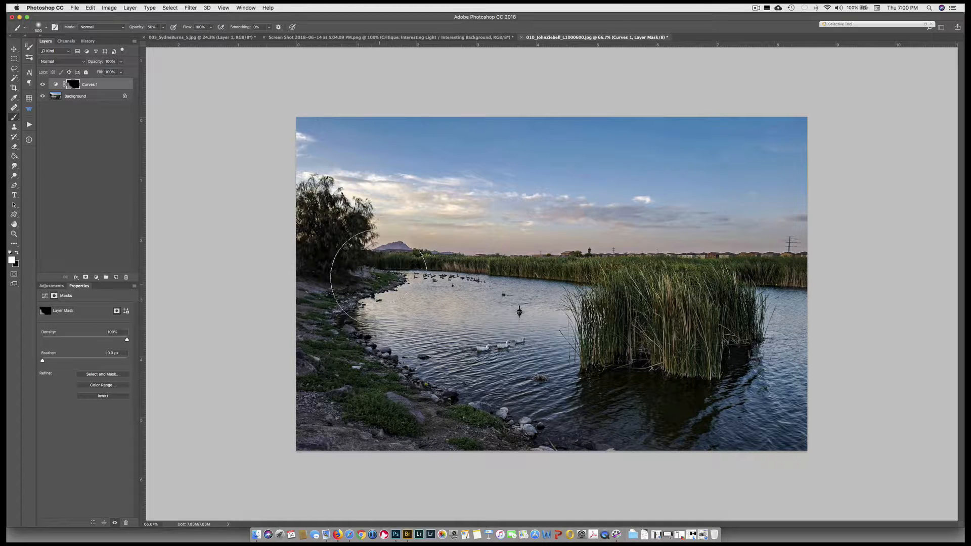
key("x")
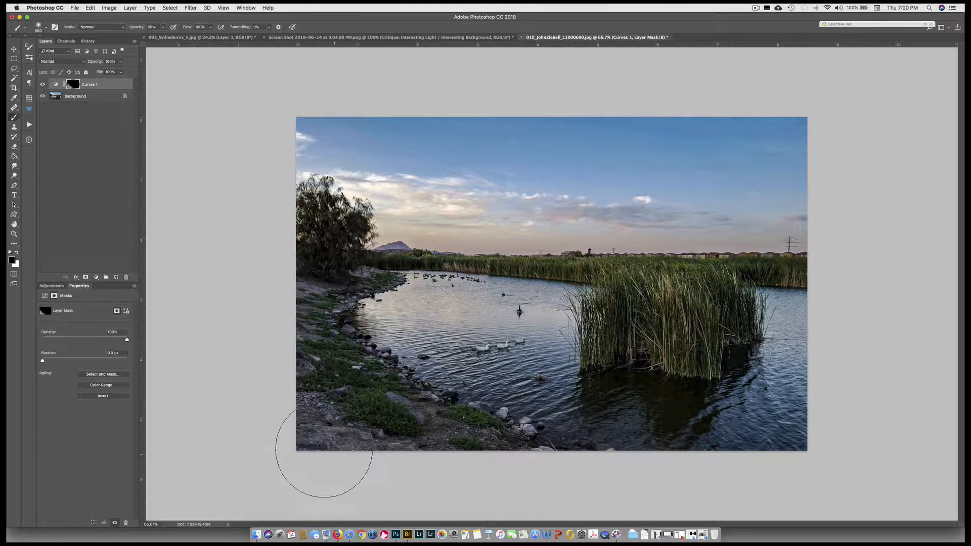
key("x")
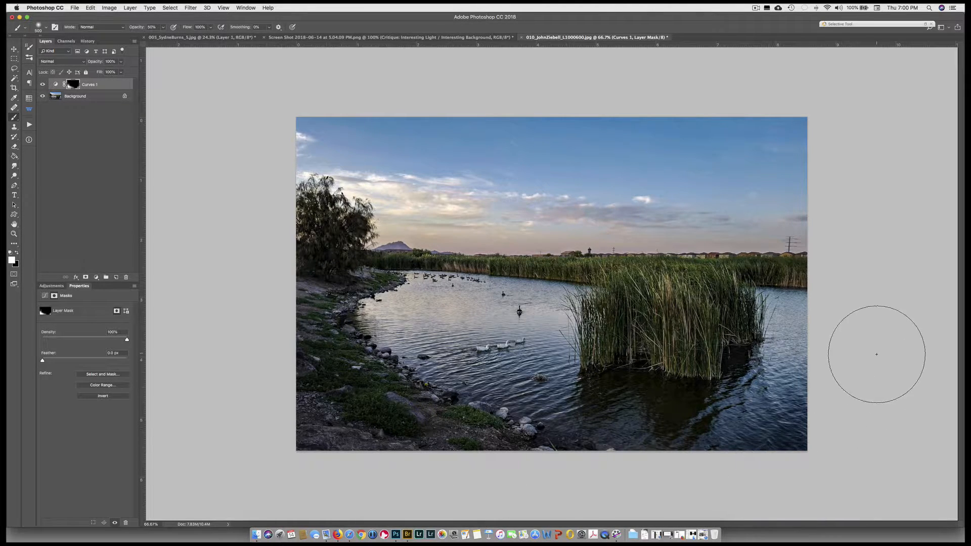
Enlarge the brush to 800 px and paint the mask over the water below the reeds, using black to soften the darkening.
key("bracketright")
key("bracketright")
key("bracketright")
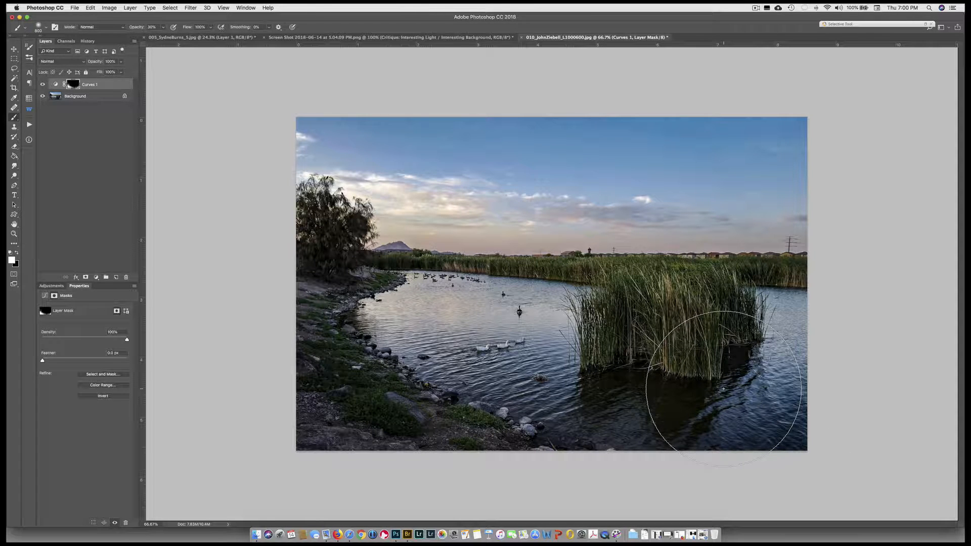
key("x")
mouse_move(728, 355)
left_mouse_down()
mouse_move(750, 376)
mouse_move(616, 323)
mouse_move(826, 378)
left_mouse_up()
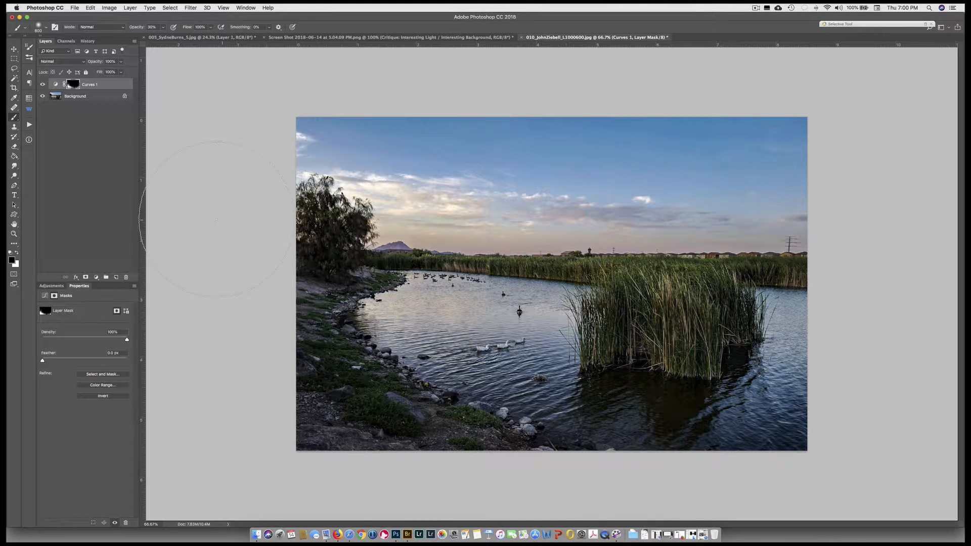
Toggle the Curves 1 layer's visibility to compare the photo with and without the painted darkening.
left_click(43, 83)
left_click(43, 84)
left_click(43, 84)
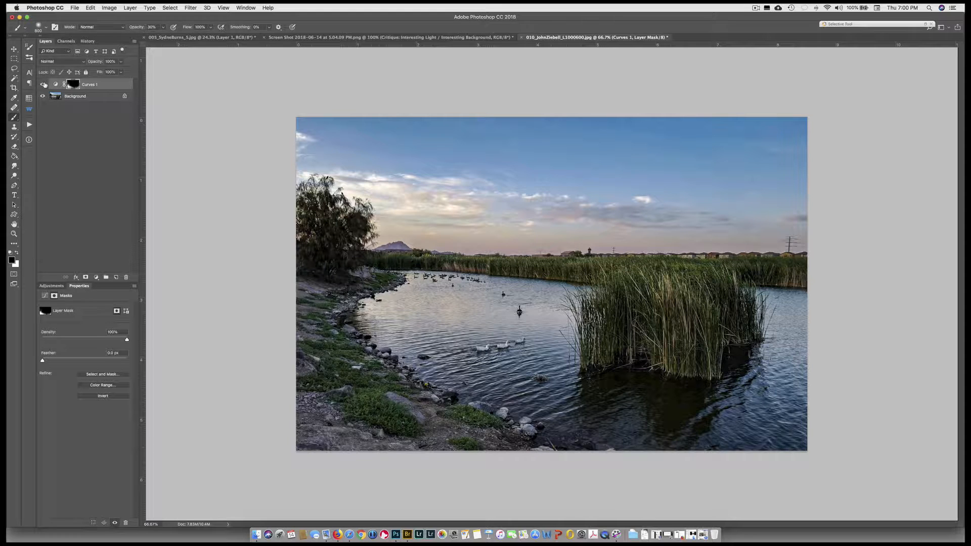
left_click(43, 84)
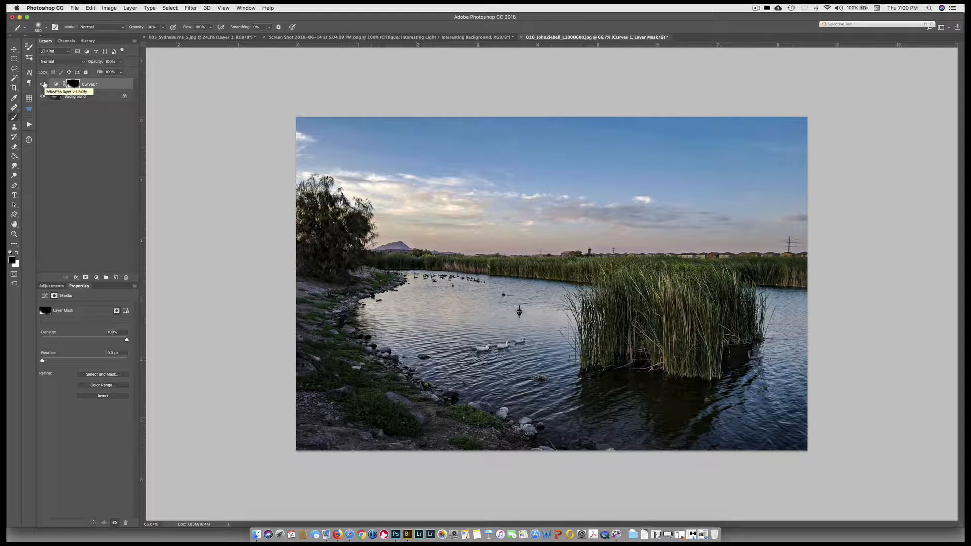
Add a second Curves adjustment layer and brighten the shadows by sampling the dark tree foliage with the on-image adjustment tool.
left_click(47, 287)
left_click(76, 303)
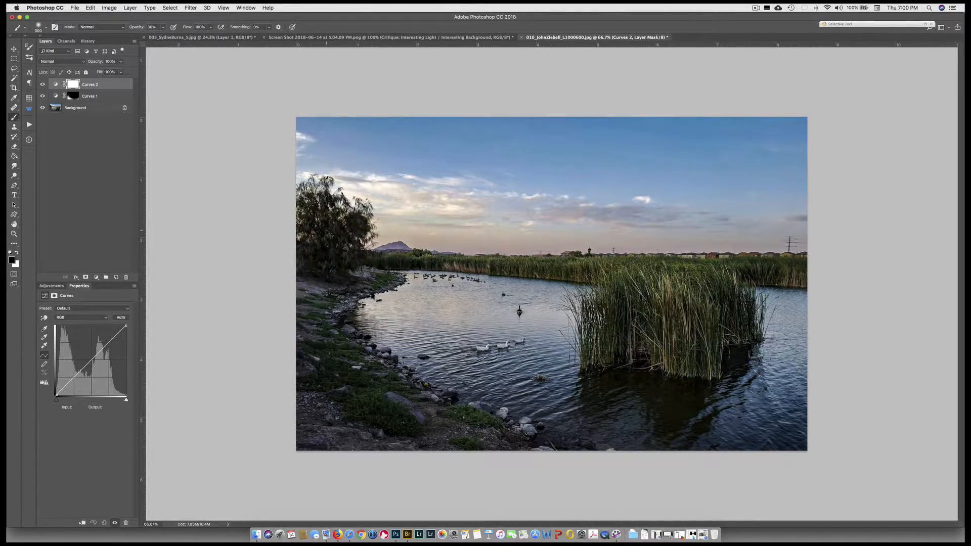
key("super+equal")
key("super+equal")
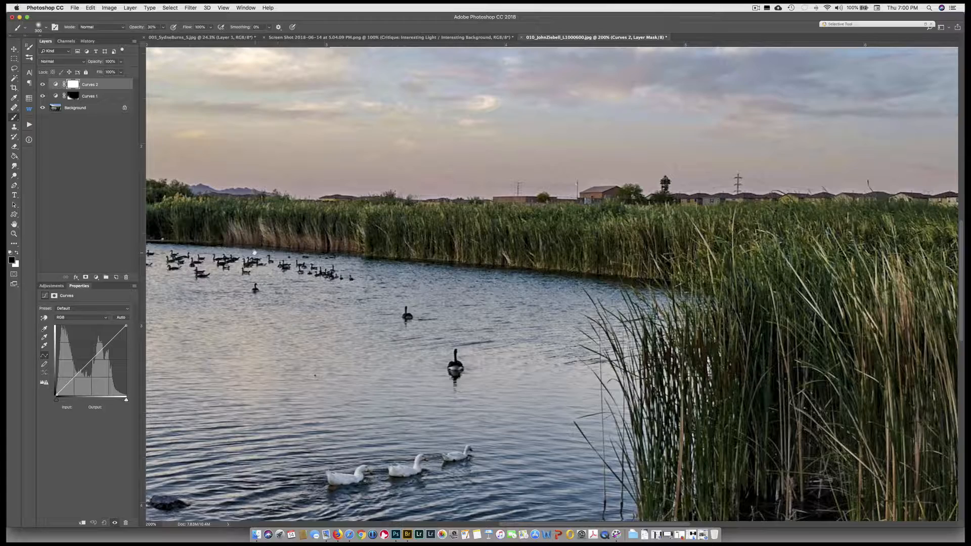
left_click_drag(247, 253, 425, 392)
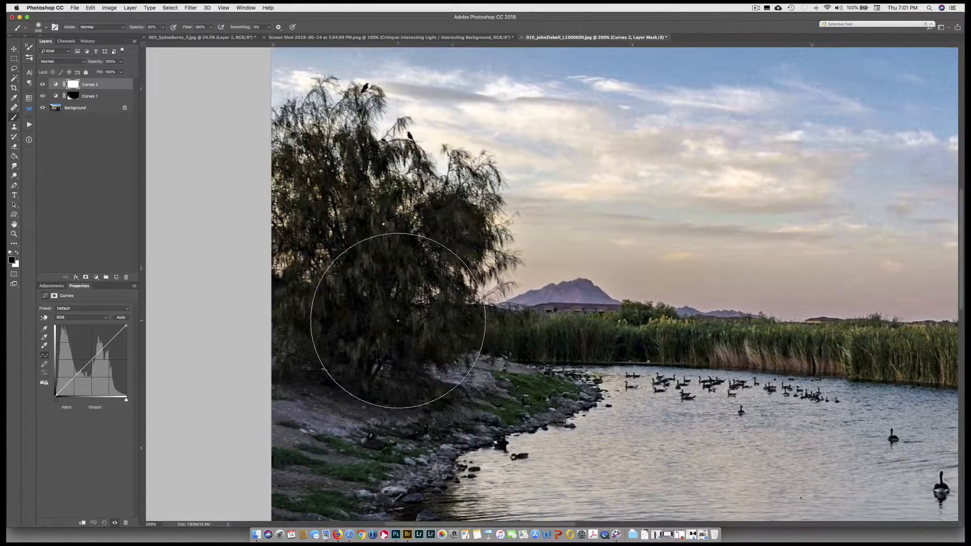
left_click(44, 318)
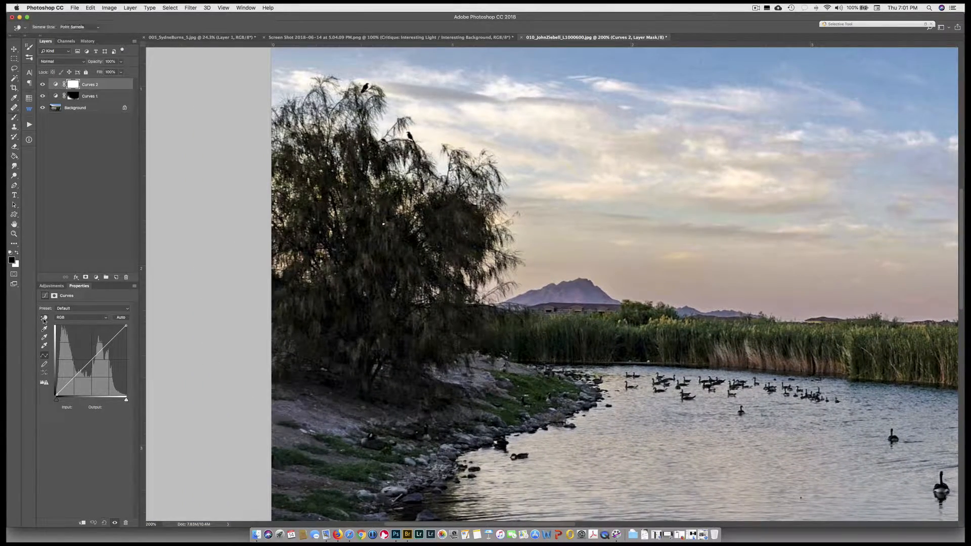
left_click_drag(337, 279, 336, 272)
left_click(335, 271)
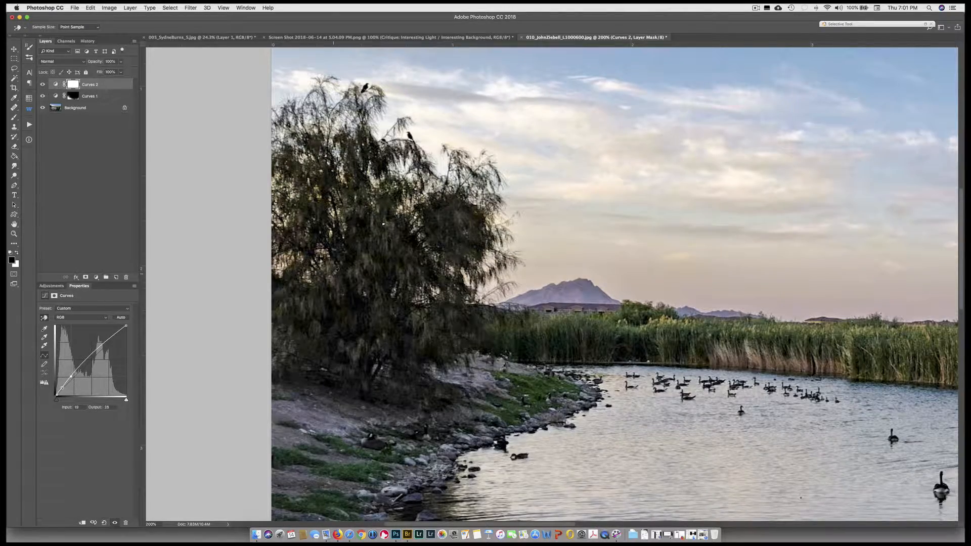
Compare the whole photo with and without the Curves 2 brightening.
key("super+minus")
key("super+minus")
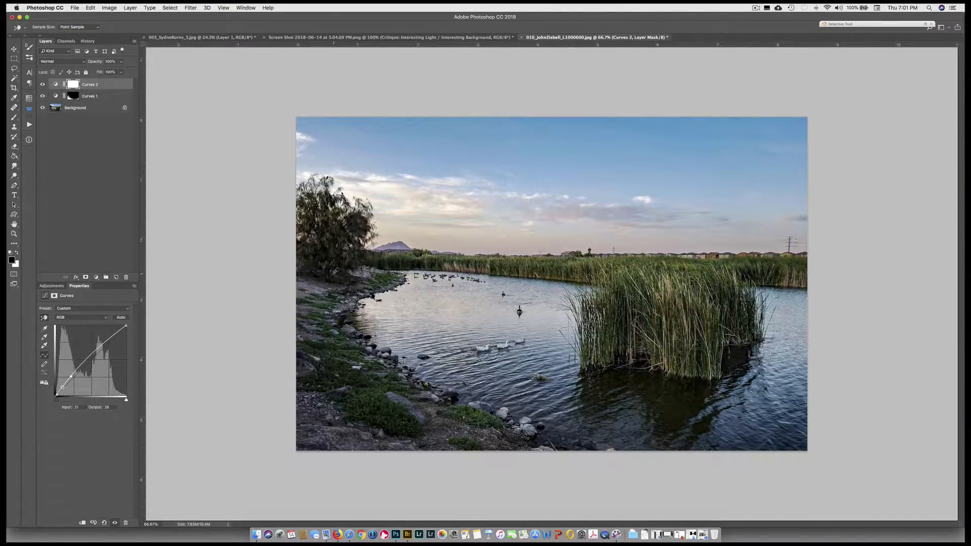
key("super+equal")
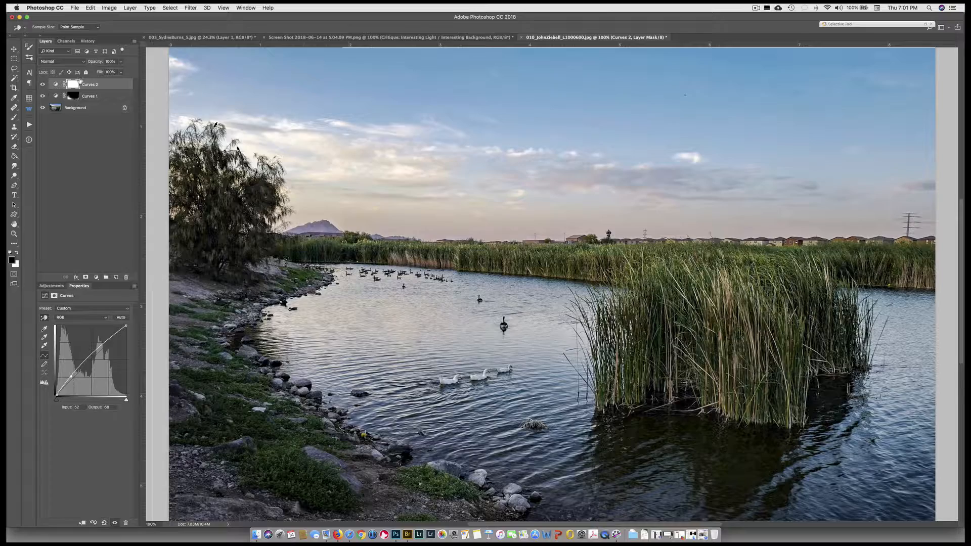
left_click(43, 85)
left_click(43, 85)
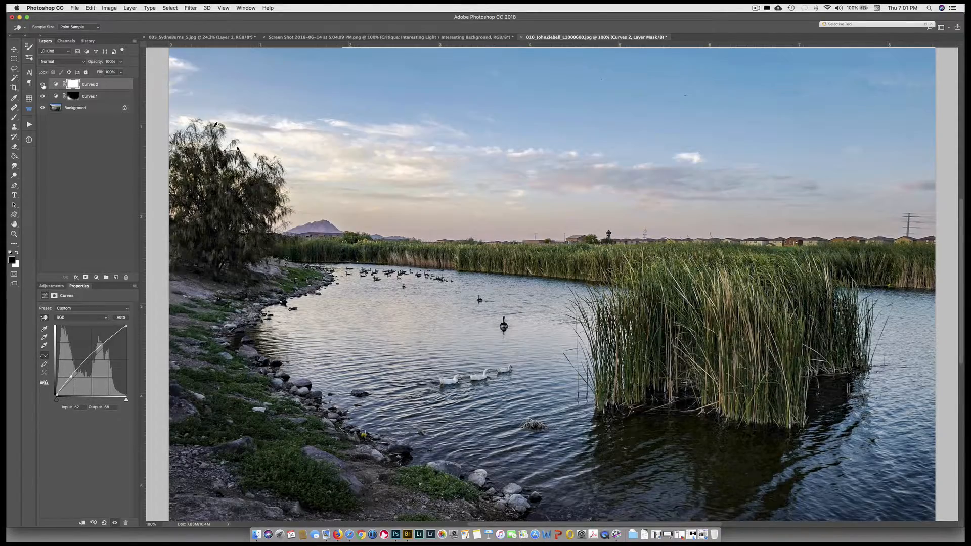
Invert the Curves 2 layer mask to black and set the Brush tool's blending mode to Normal.
left_click(73, 85)
key("b")
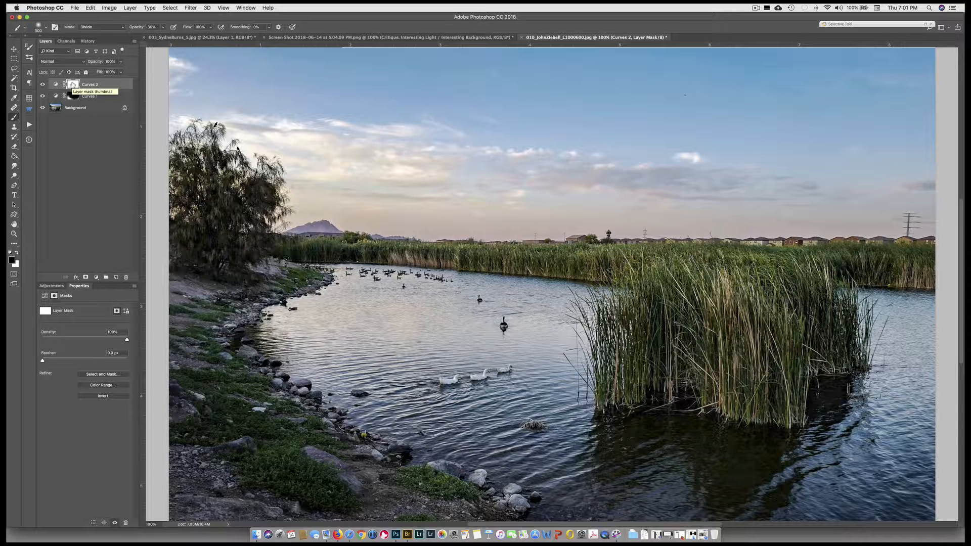
key("super+i")
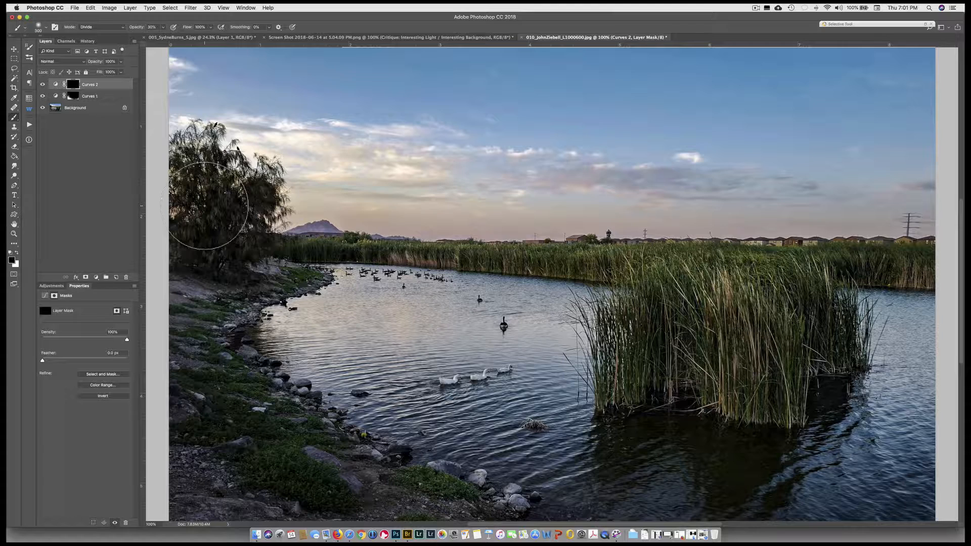
key("alt+shift+n")
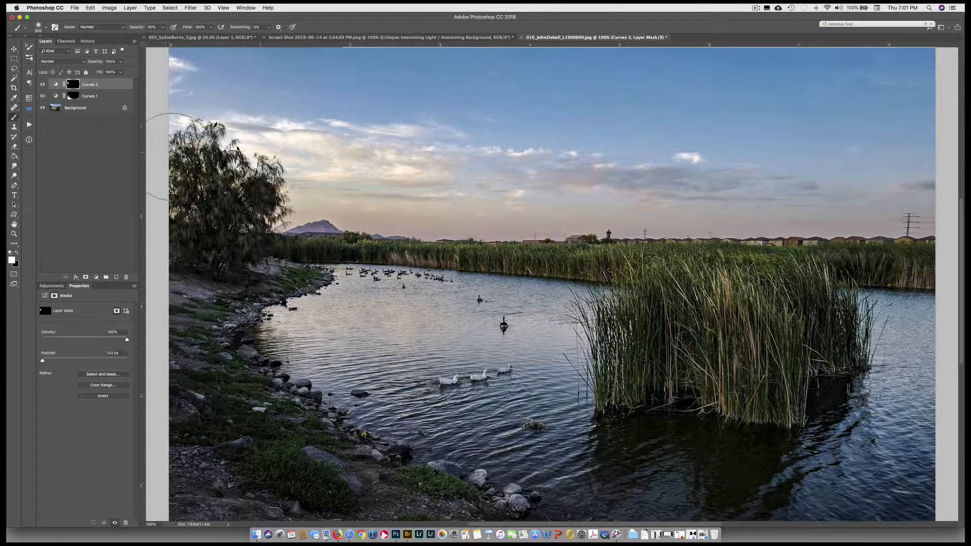
Paint white on the Curves 2 mask over the tree and the reed clump with smaller brushes, raising the brush opacity to 40%.
key("bracketleft")
key("bracketleft")
key("bracketleft")
mouse_move(211, 186)
left_mouse_down()
mouse_move(194, 163)
mouse_move(212, 160)
mouse_move(212, 182)
left_mouse_up()
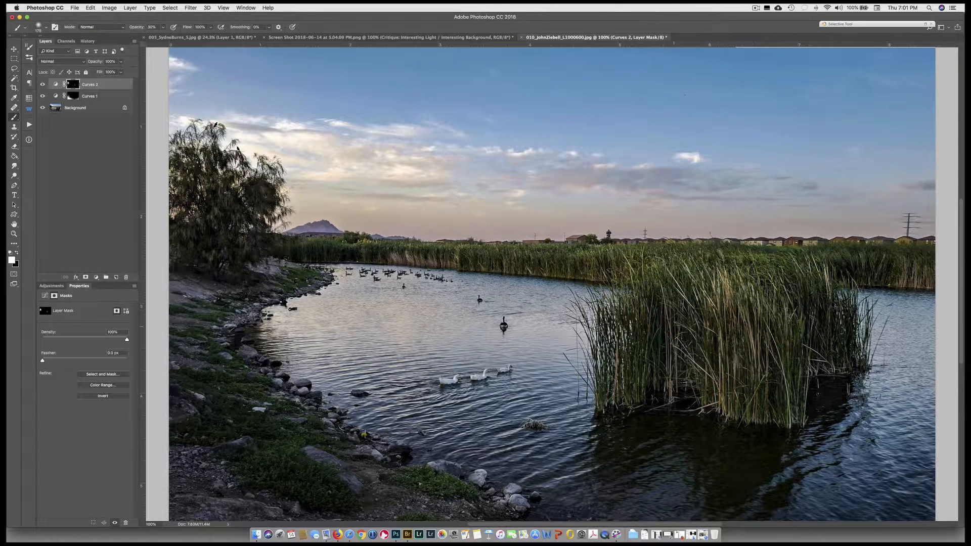
key("4")
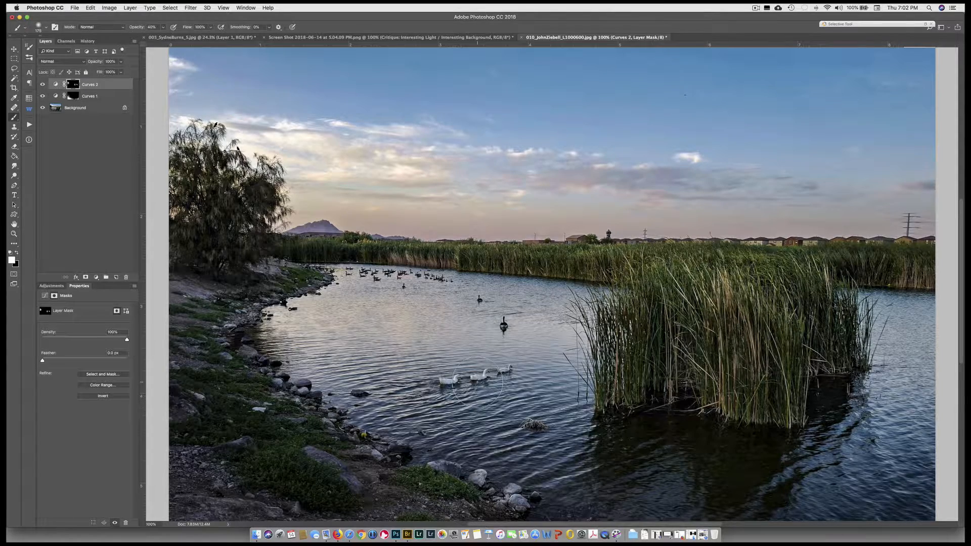
key("bracketleft")
key("bracketleft")
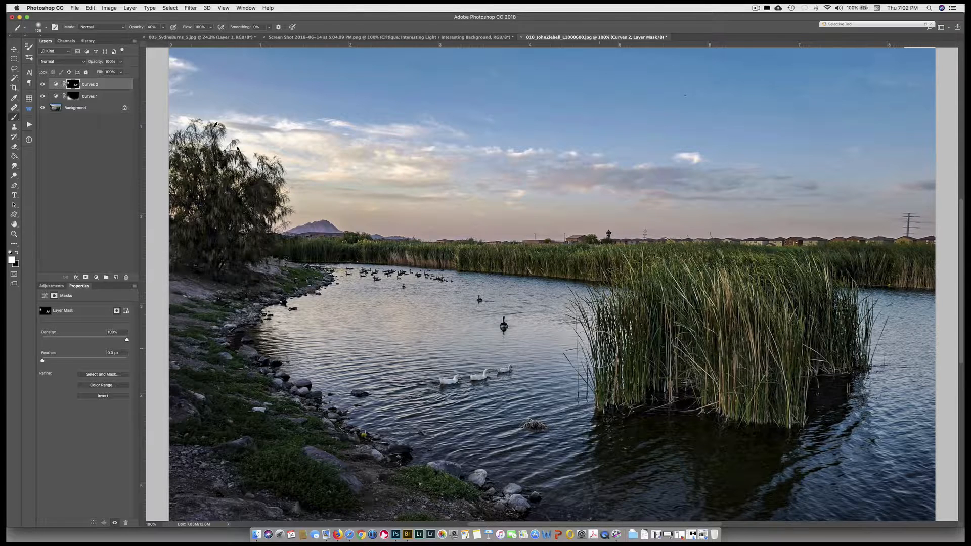
Toggle the Curves 2 layer's visibility repeatedly to compare the photo with and without the painted brightening.
left_click(41, 85)
left_click(41, 85)
left_click(41, 85)
left_click(42, 85)
left_click(42, 85)
left_click(42, 85)
left_click(43, 85)
left_click(43, 85)
Shrink the brush and paint white on the Curves 2 mask along the distant reed bank behind the lake.
key("bracketleft")
key("bracketleft")
key("bracketleft")
key("bracketleft")
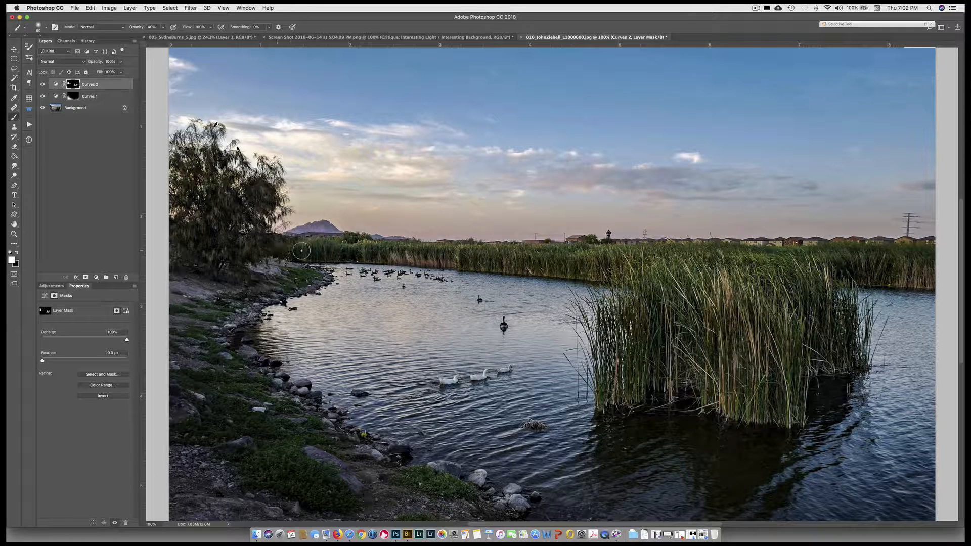
left_click_drag(304, 253, 360, 249)
View the Curves 2 mask on its own, return to the photo and check the layer's effect.
left_click(73, 86, "alt")
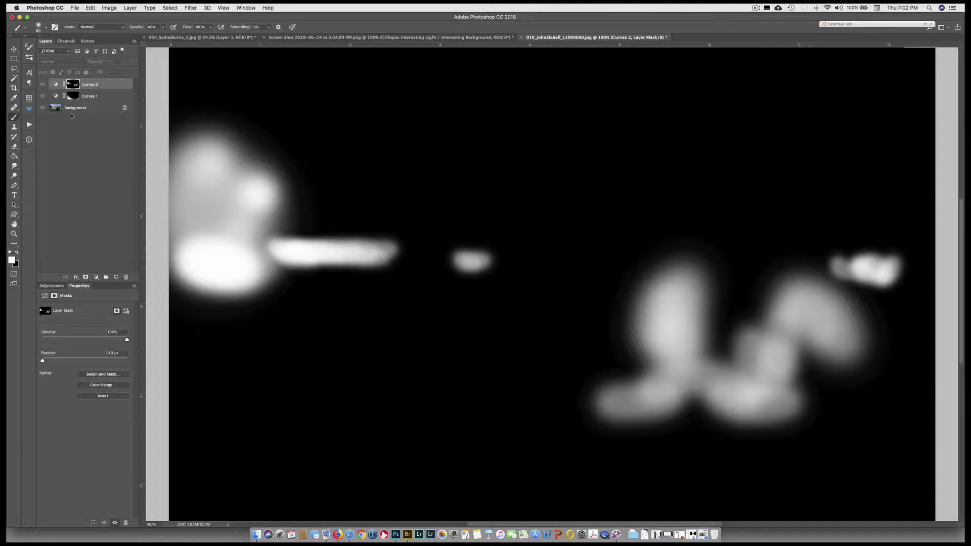
left_click(72, 85, "alt")
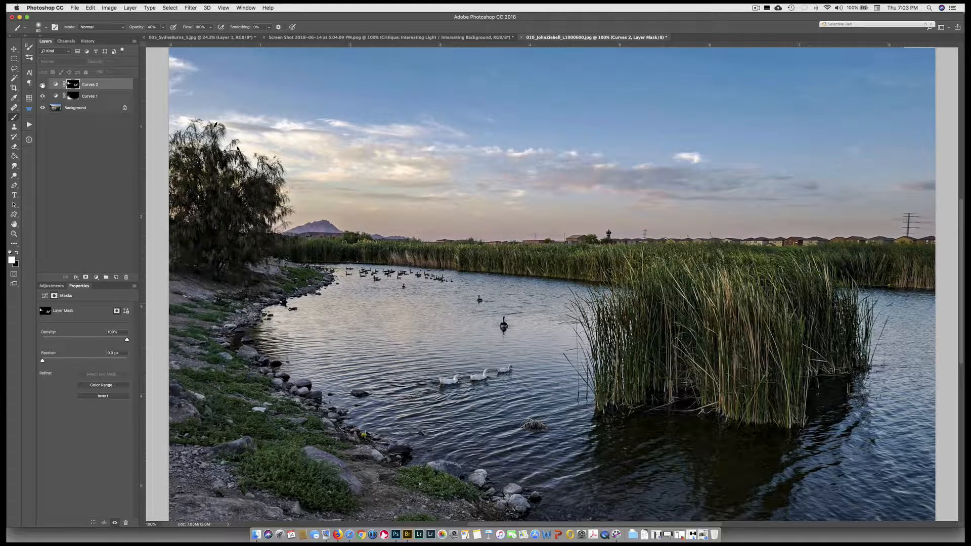
left_click(42, 84)
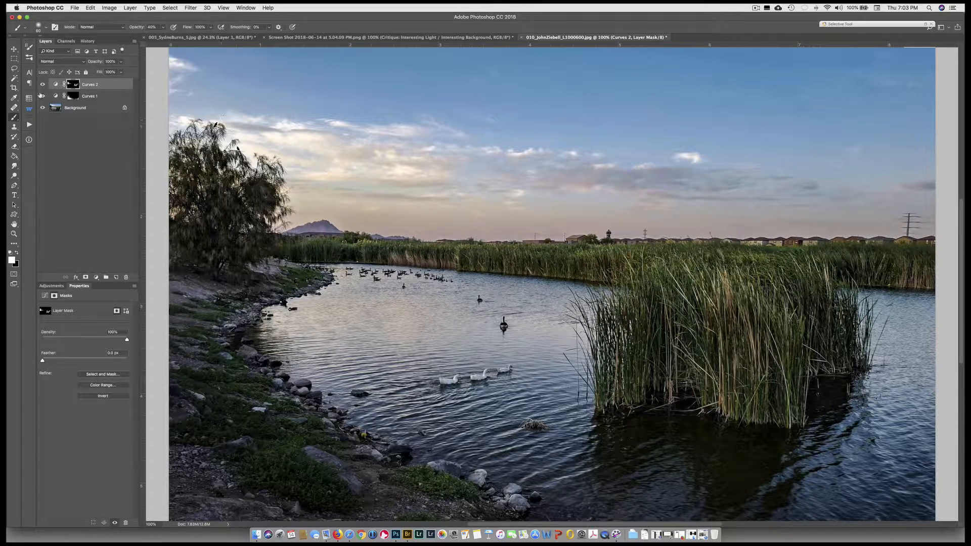
Remove the yellow flower at the rocky shoreline from the Background layer with a small Clone Stamp brush, sampling beside it.
left_click(53, 107)
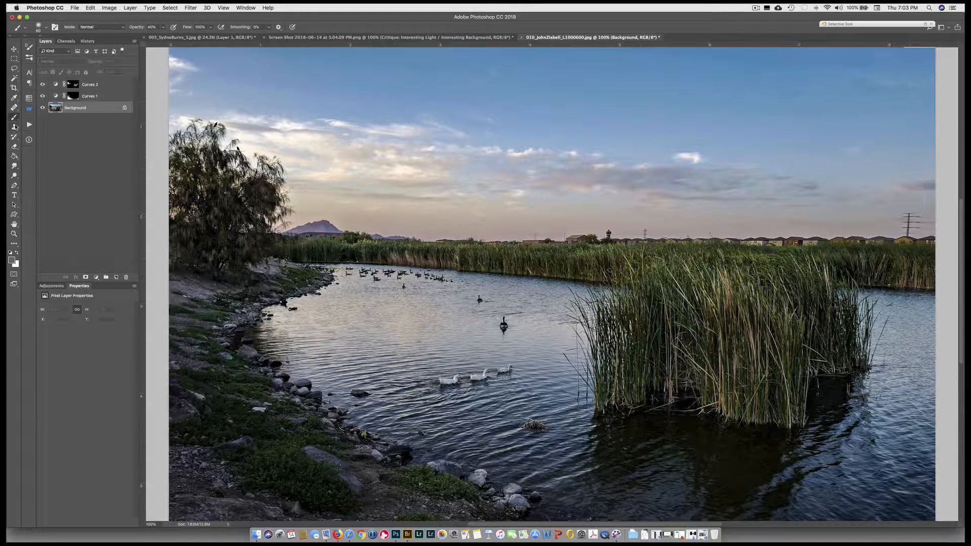
left_click(14, 127)
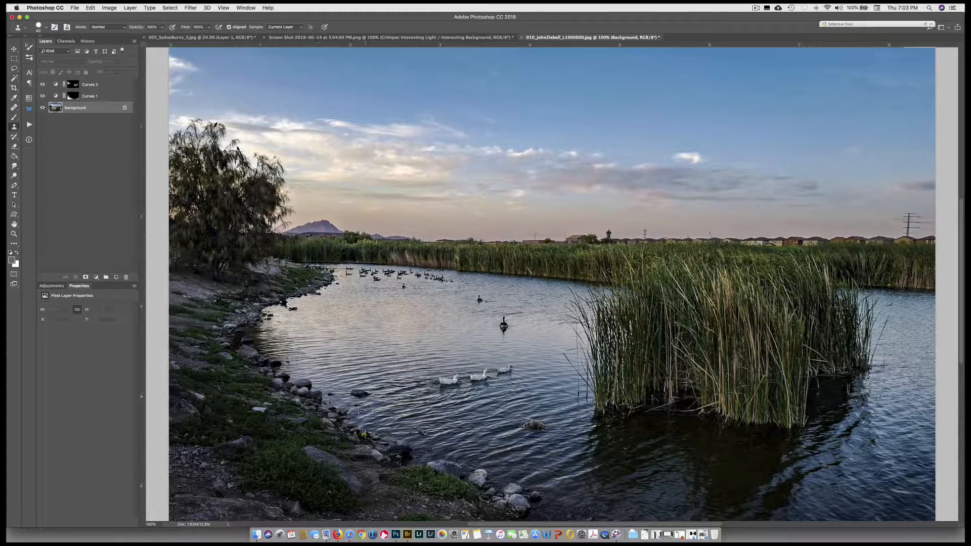
key("super+equal")
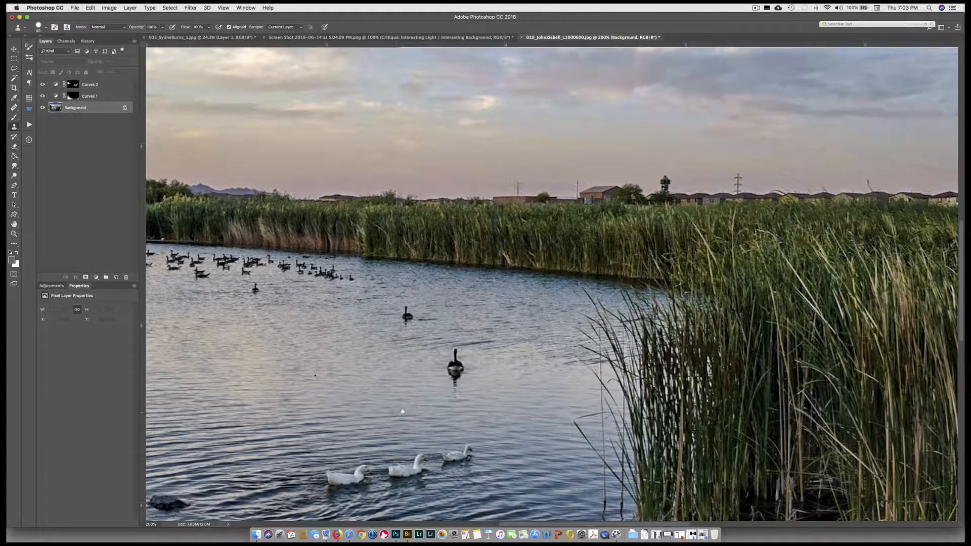
scroll(402, 411, "down", 10)
scroll(402, 411, "left", 6)
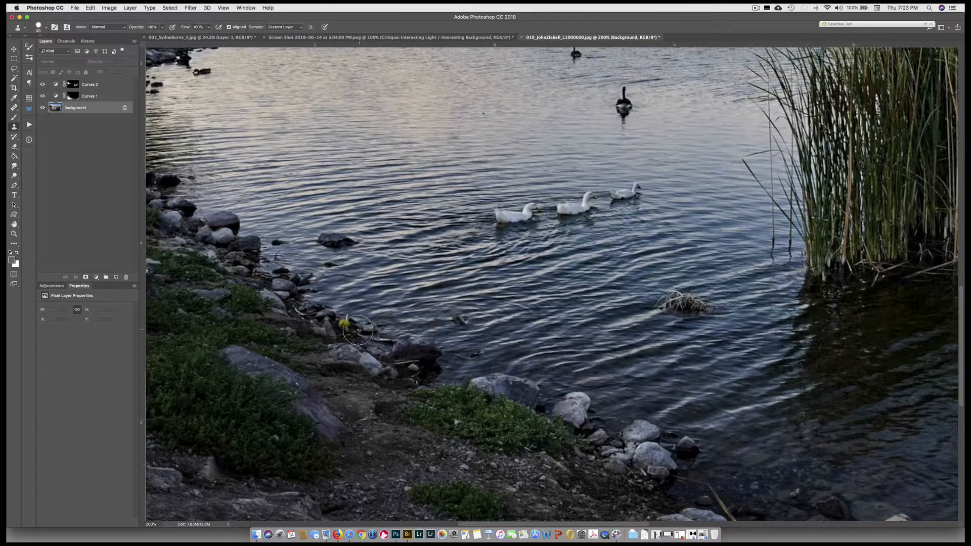
key("bracketleft")
key("bracketleft")
key("bracketleft")
key("bracketleft")
left_click(355, 326, "alt")
left_click_drag(344, 323, 347, 317)
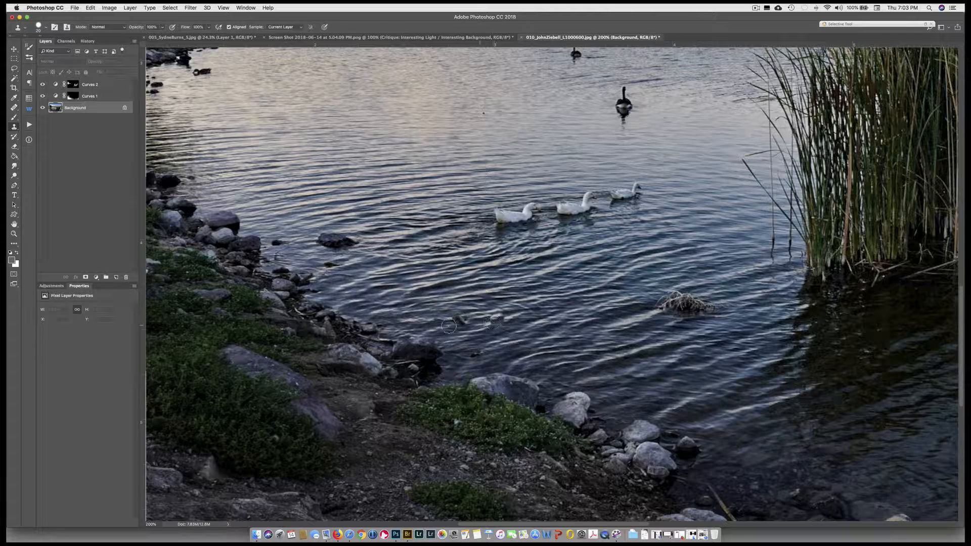
Reduce the Clone Stamp brush further and clone out the tiny dark speck on the open water above the white ducks.
key("bracketleft")
key("bracketleft")
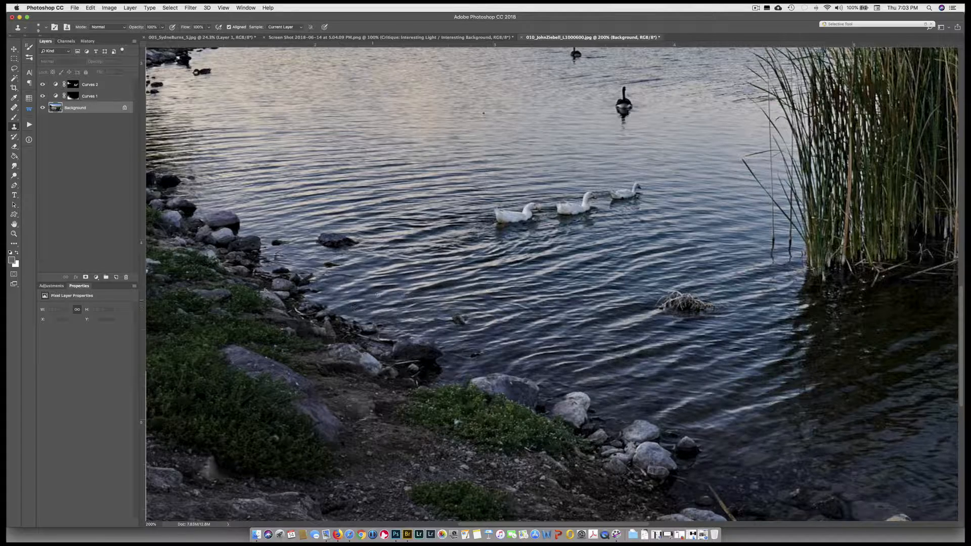
scroll(460, 235, "up", 10)
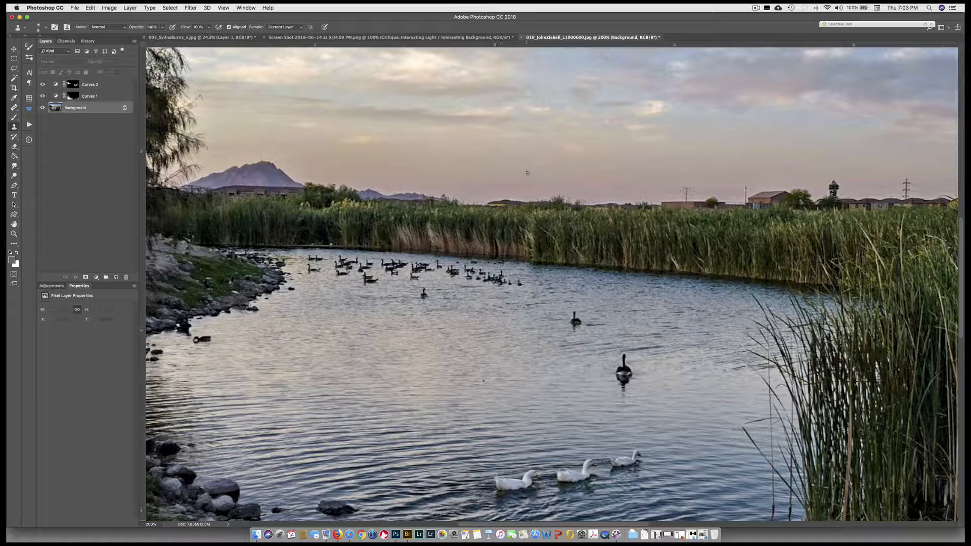
scroll(527, 173, "down", 3)
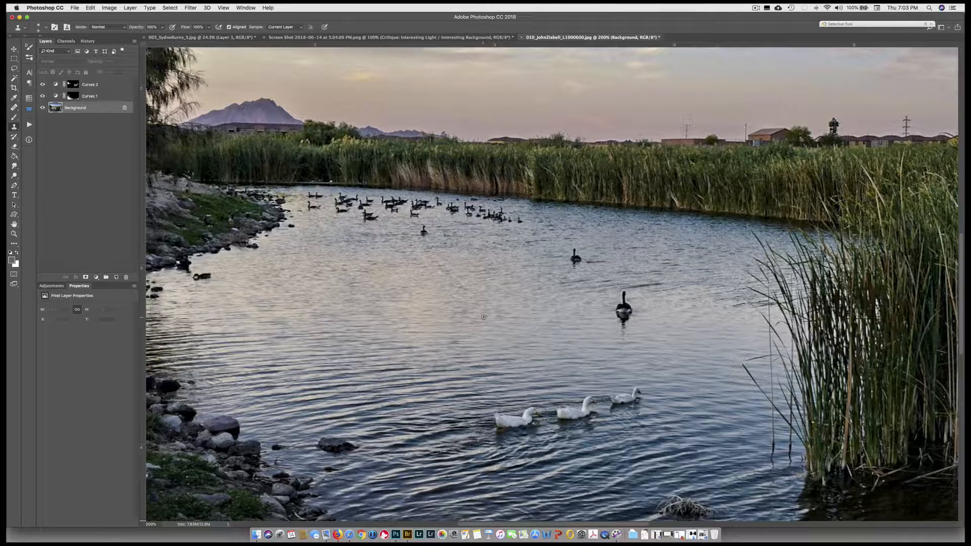
Remove the dark specks from the blue sky with a reduced Healing Brush.
scroll(573, 192, "up", 10)
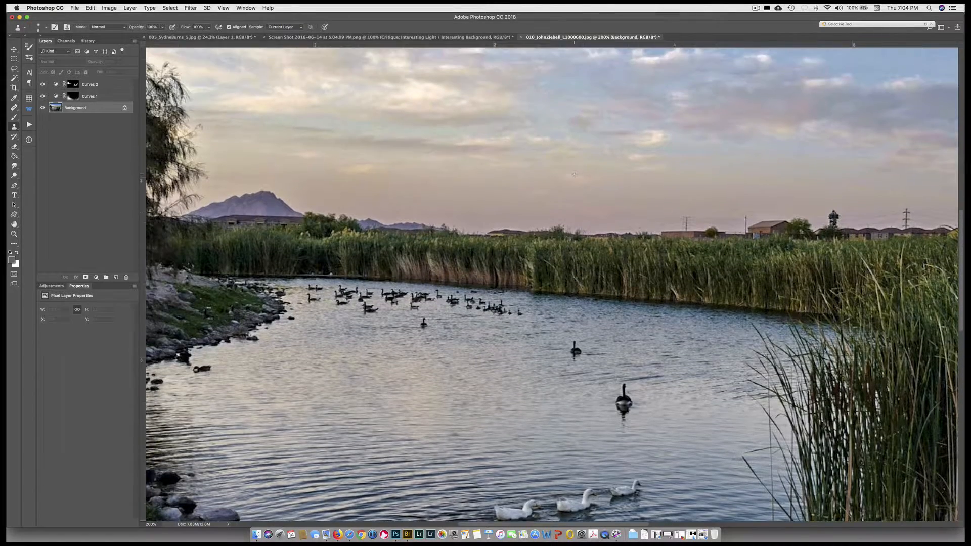
scroll(574, 174, "up", 4)
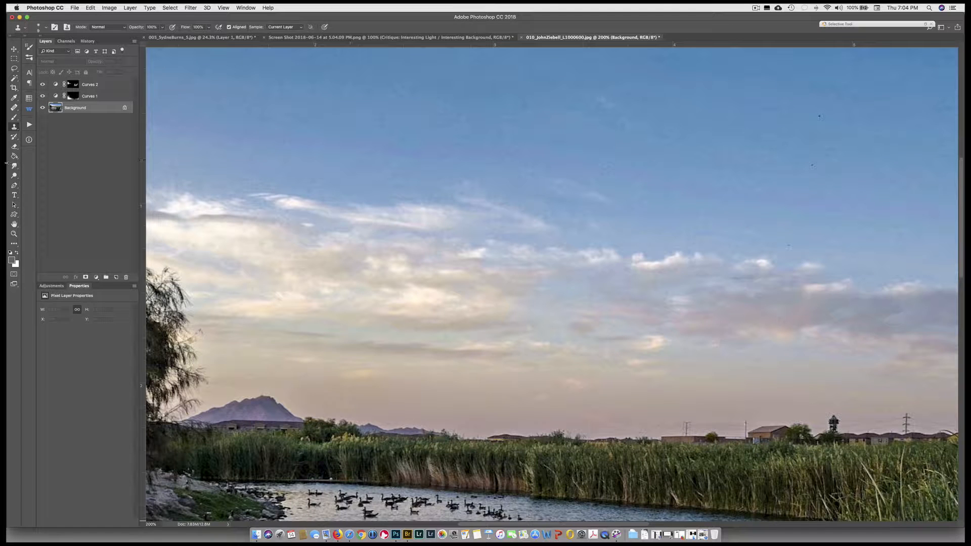
left_click(14, 108)
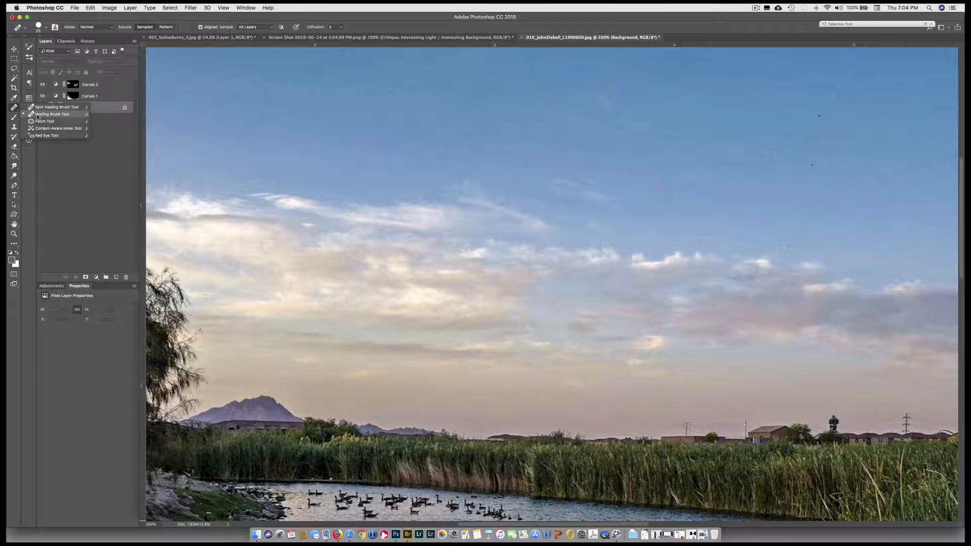
left_click(59, 119)
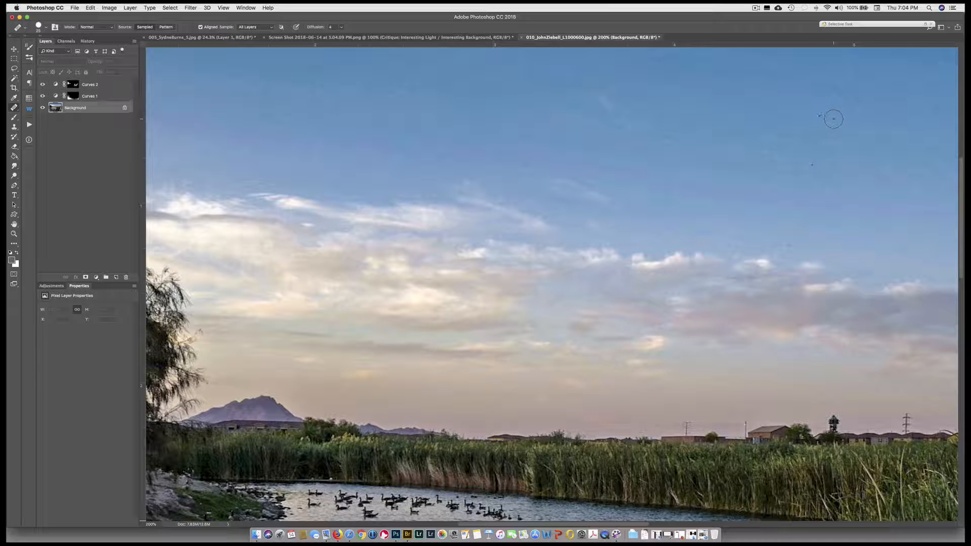
key("bracketleft")
key("bracketleft")
key("bracketleft")
left_click(812, 166)
Check the rest of the sky toward the photo's right edge and heal the dark speck above the houses.
scroll(832, 140, "right", 8)
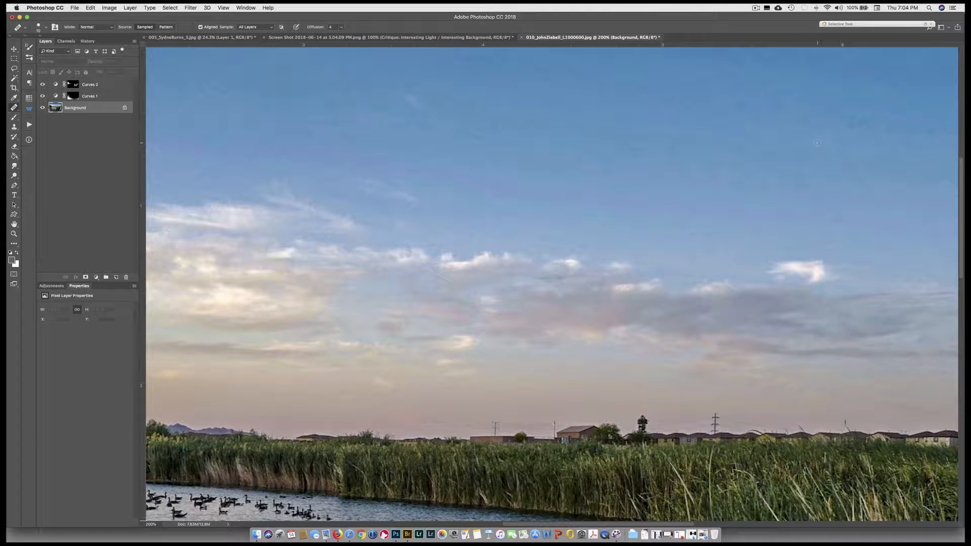
scroll(839, 154, "up", 5)
scroll(839, 155, "right", 4)
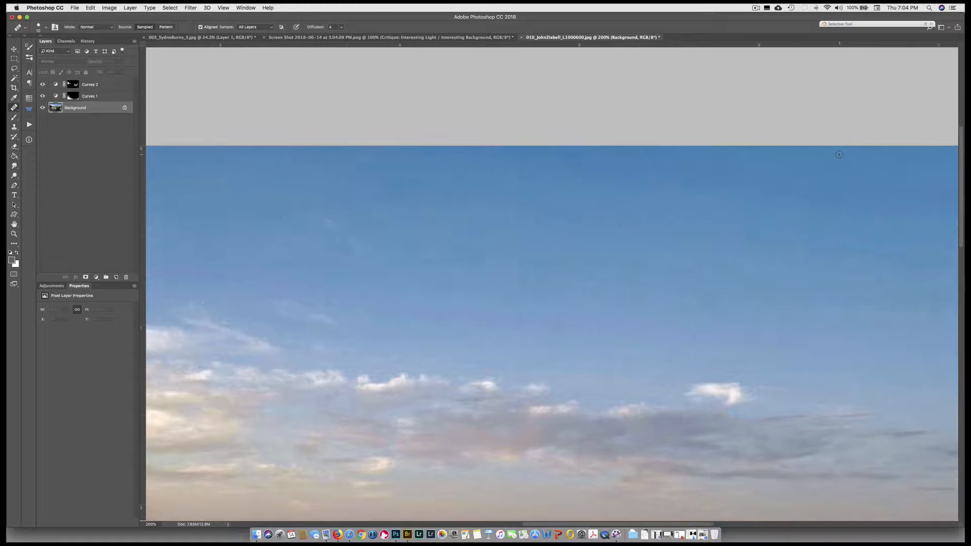
scroll(839, 155, "right", 6)
scroll(839, 155, "down", 2)
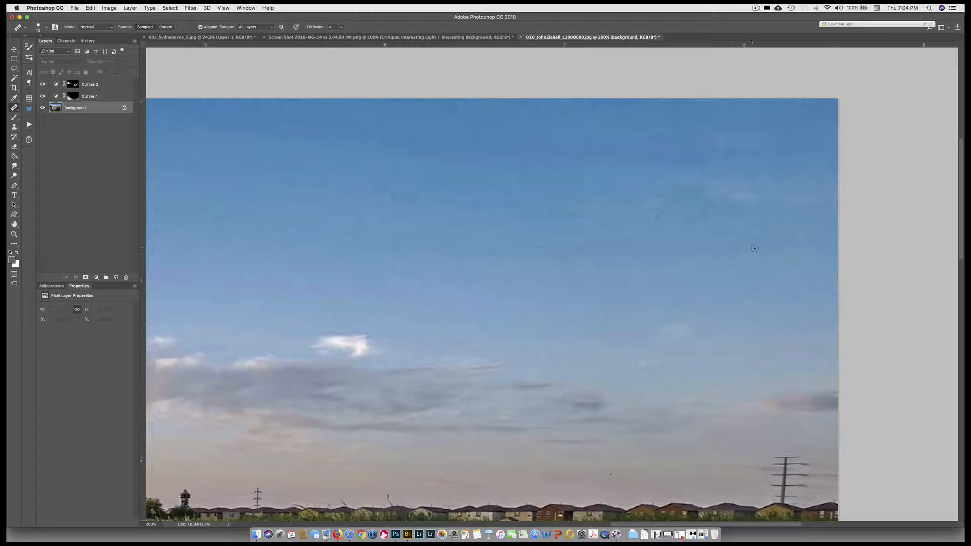
scroll(749, 271, "right", 1)
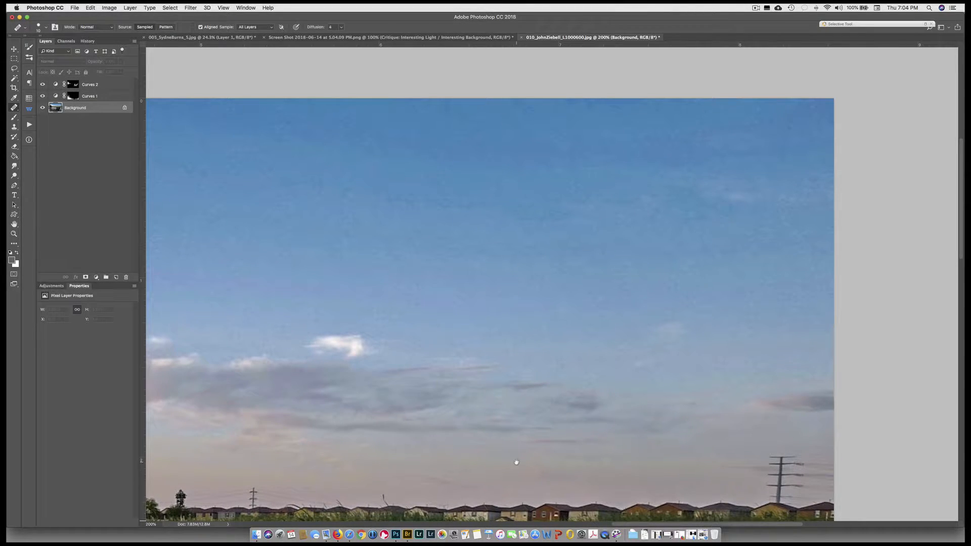
Step back two Healing Brush strokes in the history and heal the small specks on the water beside the reeds with a larger brush.
left_click_drag(595, 462, 568, 170)
scroll(568, 171, "down", 5)
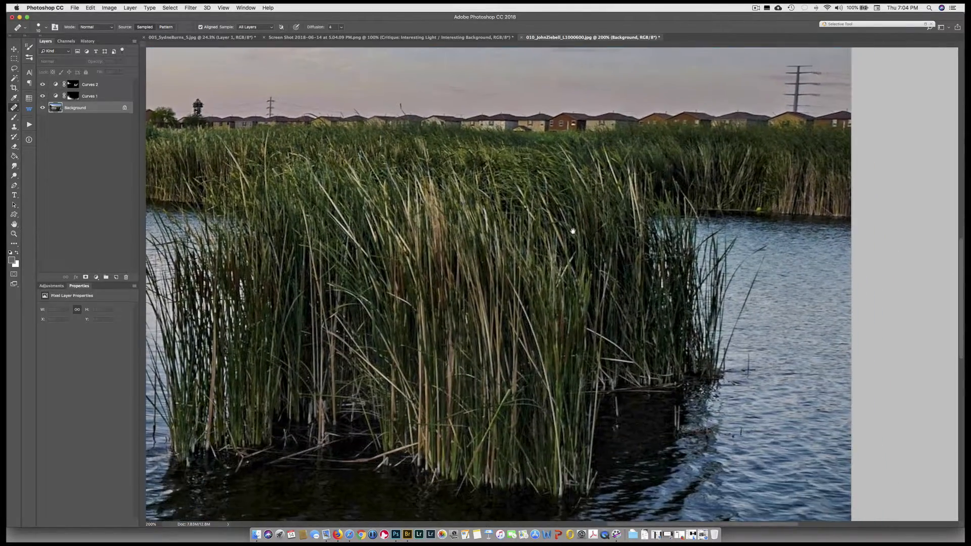
scroll(587, 309, "down", 4)
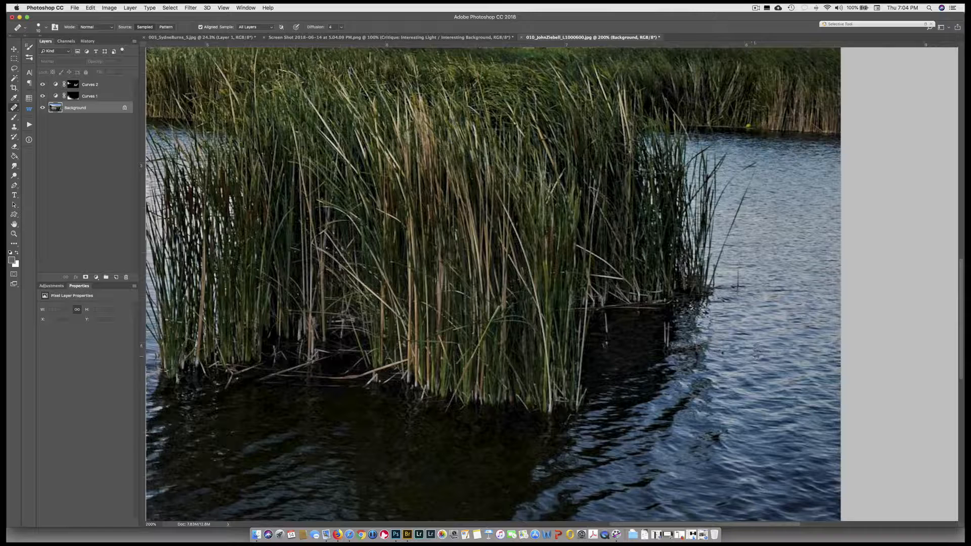
key("super+z")
left_click(88, 41)
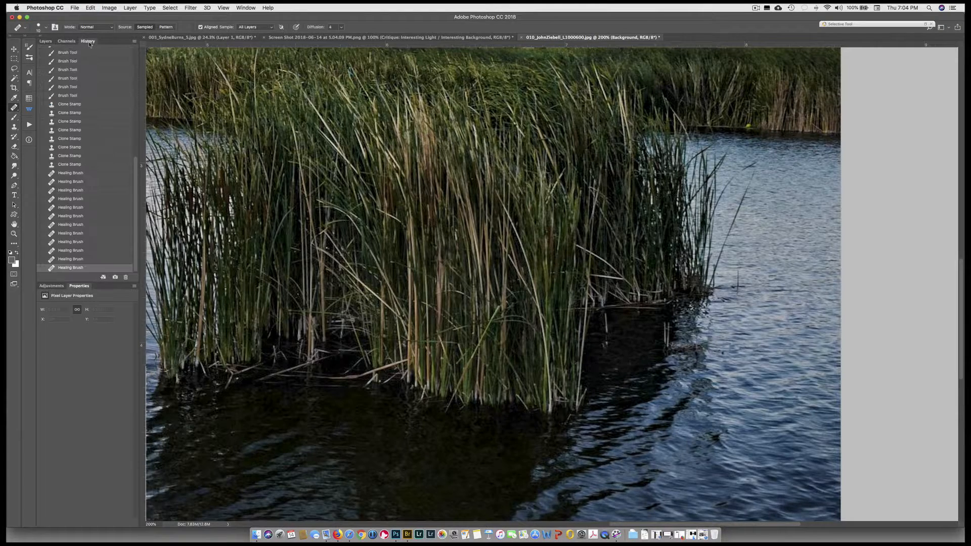
left_click(85, 251)
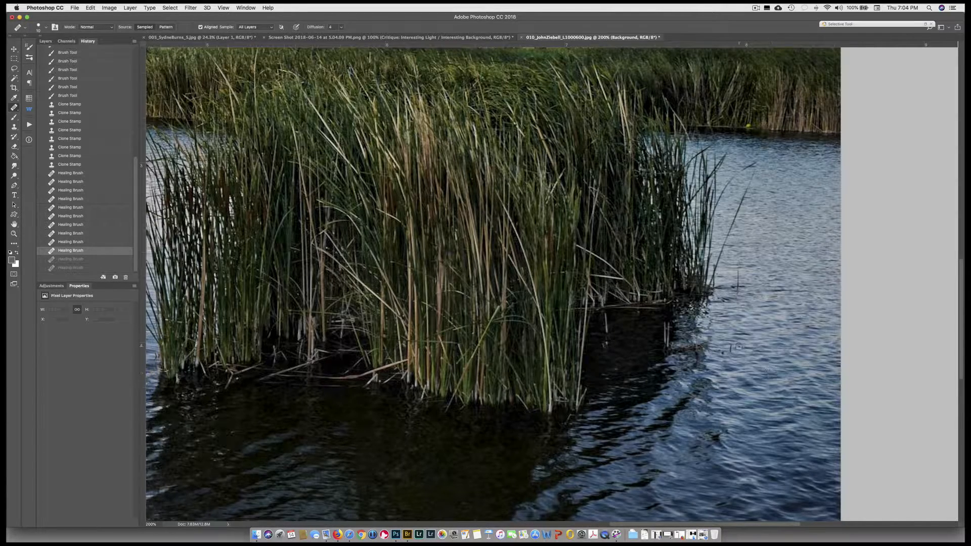
key("bracketright")
left_click(730, 349)
left_click(729, 349)
left_click(724, 353)
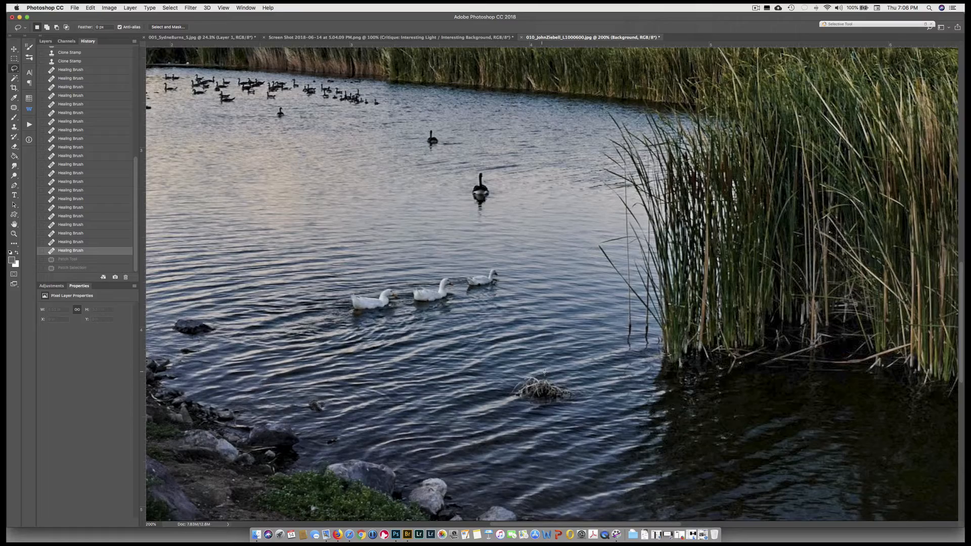
Outline the debris clump in the water below the white ducks with the Lasso, remove it with a Content-Aware fill, and deselect.
mouse_move(555, 378)
left_mouse_down()
mouse_move(508, 378)
mouse_move(506, 394)
mouse_move(571, 405)
mouse_move(576, 382)
mouse_move(555, 377)
left_mouse_up()
left_click(89, 7)
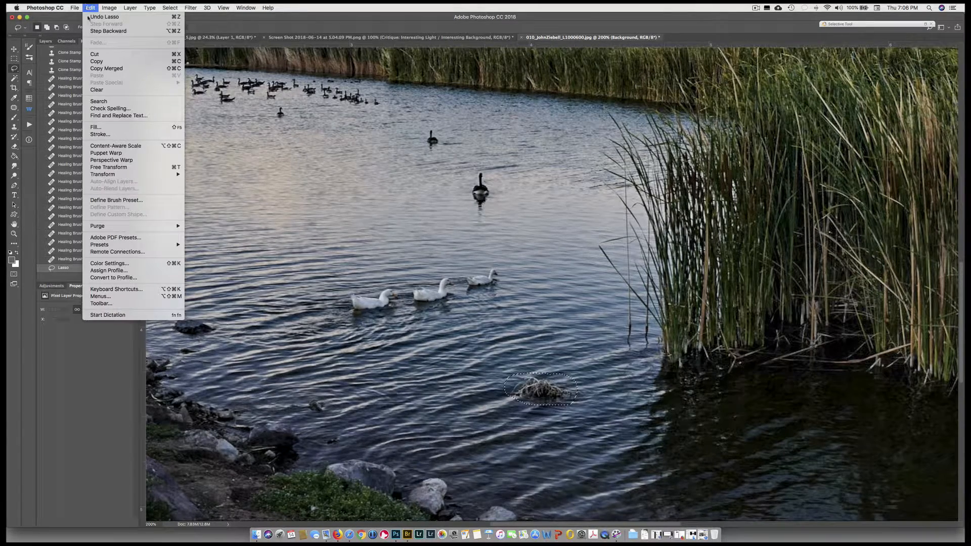
left_click(95, 127)
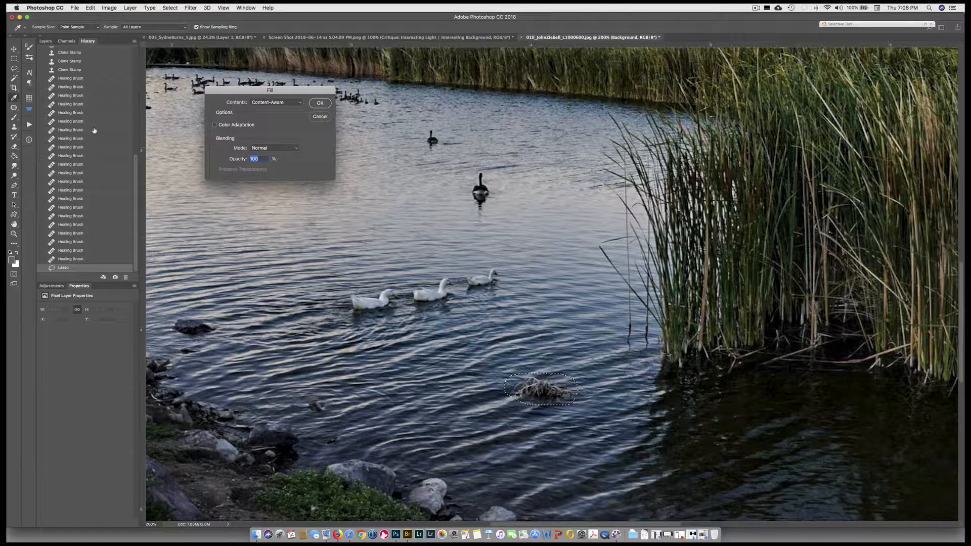
key("Return")
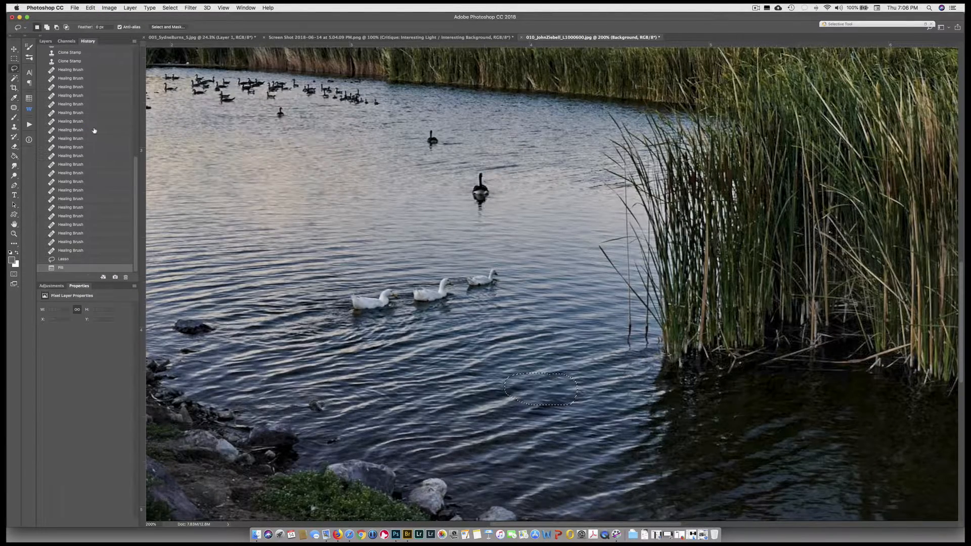
key("super+d")
Outline the small dark rock in the water near the left shoreline with the Lasso, remove it with a Content-Aware fill, and deselect.
mouse_move(321, 394)
left_mouse_down()
mouse_move(304, 409)
mouse_move(333, 415)
mouse_move(321, 394)
left_mouse_up()
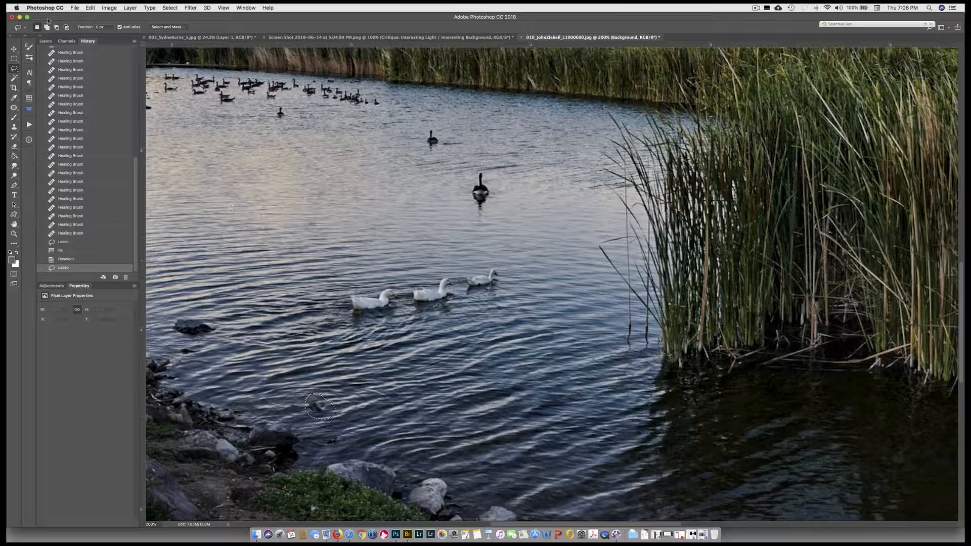
left_click(91, 8)
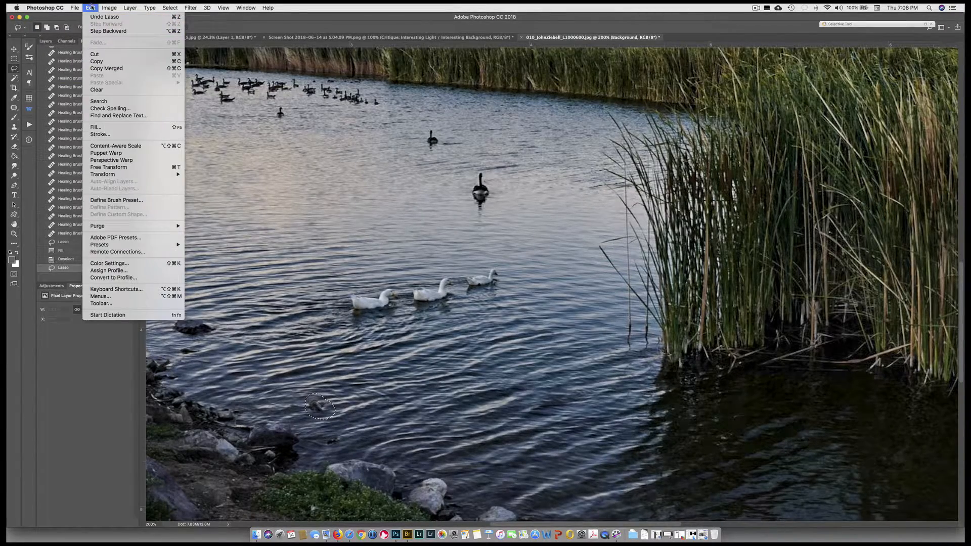
mouse_move(106, 7)
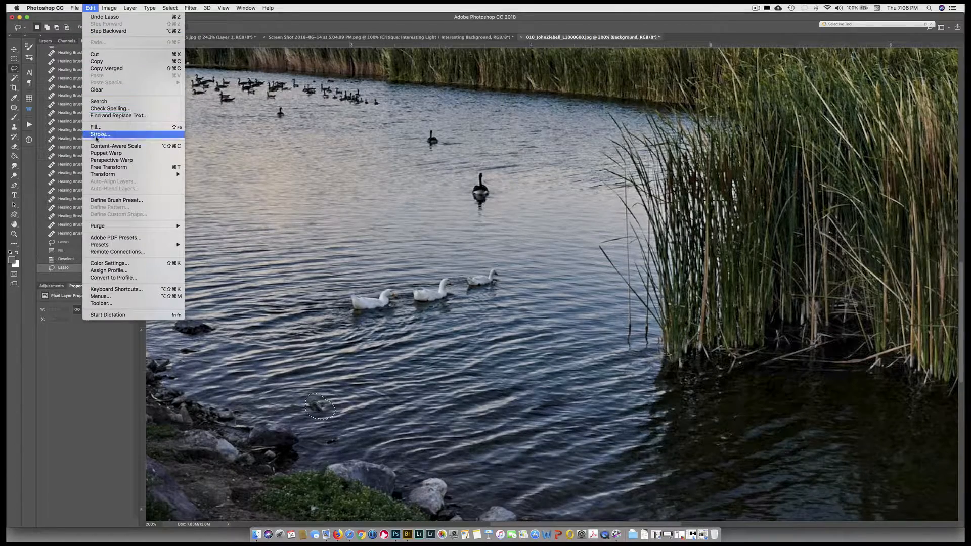
left_click(97, 132)
key("Return")
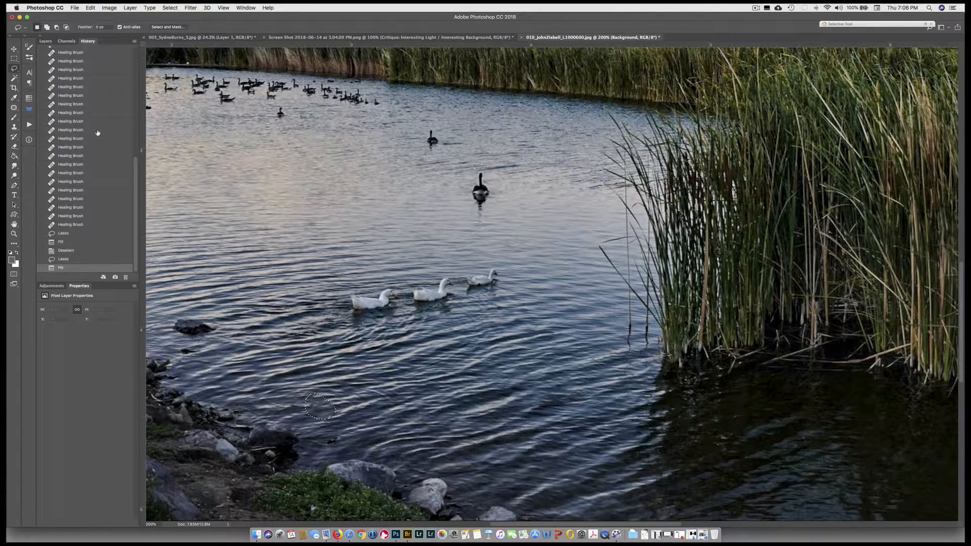
key("super+d")
Outline the small bright speck on the grassy left bank with the Lasso, remove it with a Content-Aware fill, and deselect.
scroll(247, 185, "down", 10)
scroll(247, 185, "left", 8)
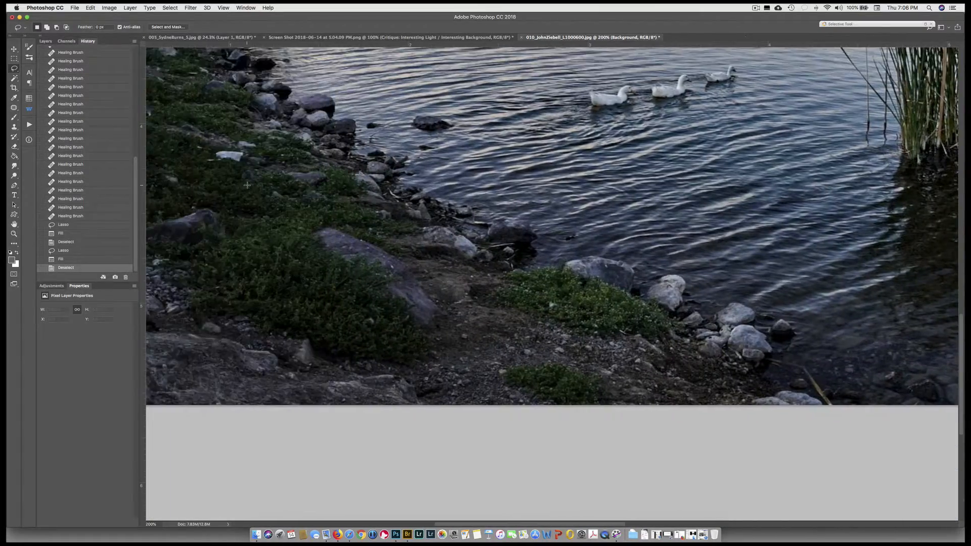
scroll(247, 185, "left", 3)
scroll(247, 185, "up", 10)
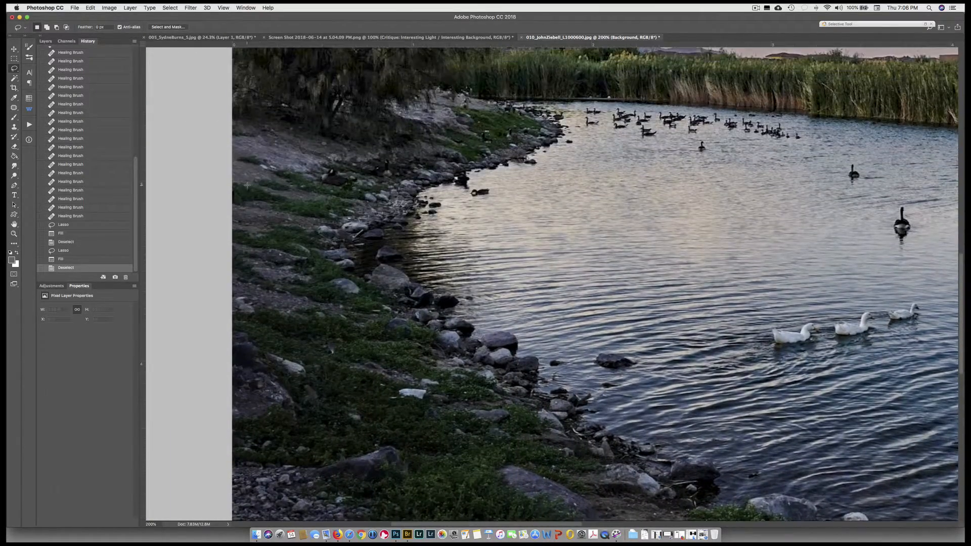
scroll(263, 222, "up", 2)
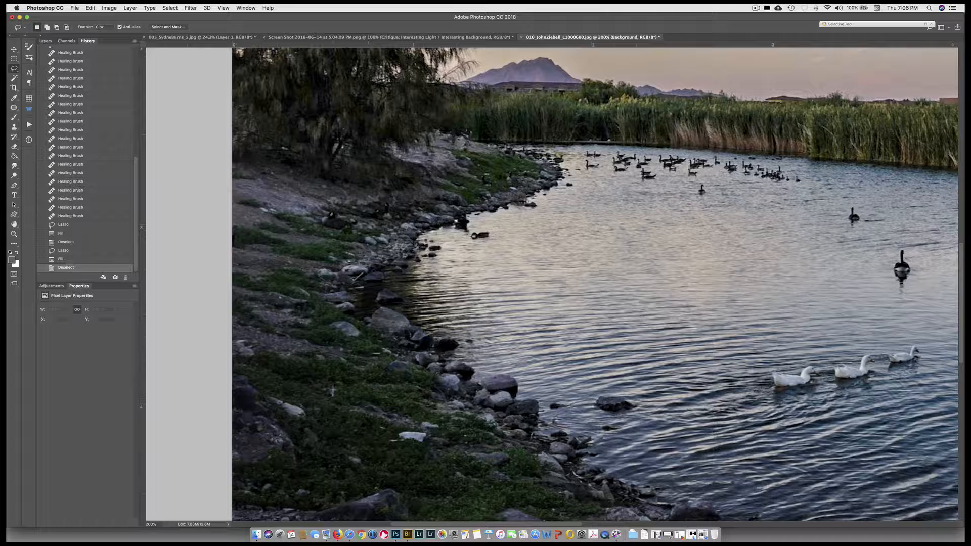
mouse_move(332, 391)
left_mouse_down()
mouse_move(347, 391)
mouse_move(334, 394)
left_mouse_up()
left_click(91, 8)
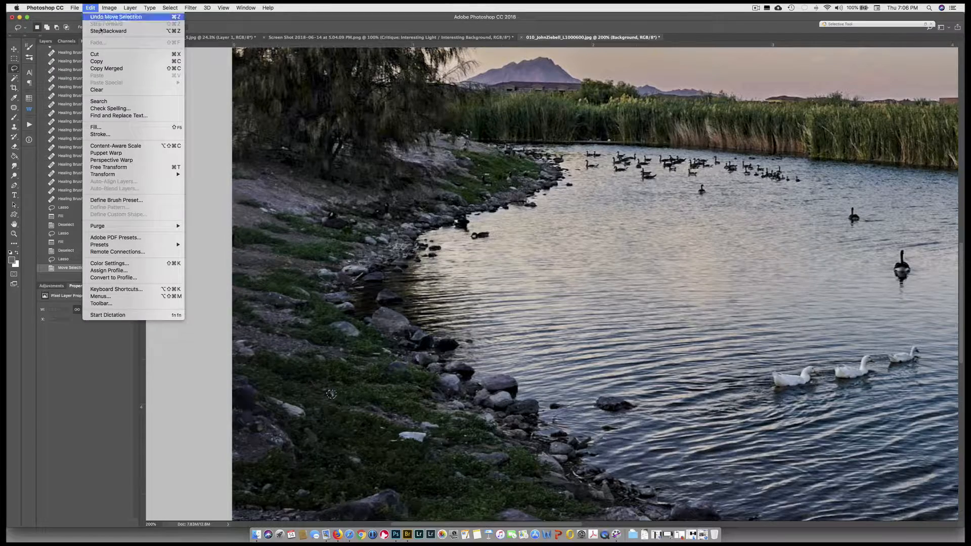
left_click(115, 127)
key("Return")
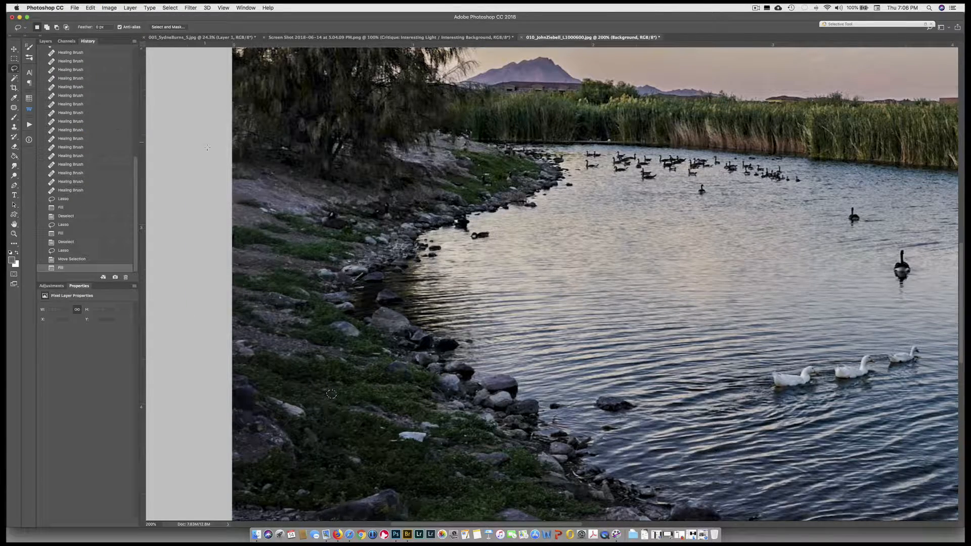
key("super+d")
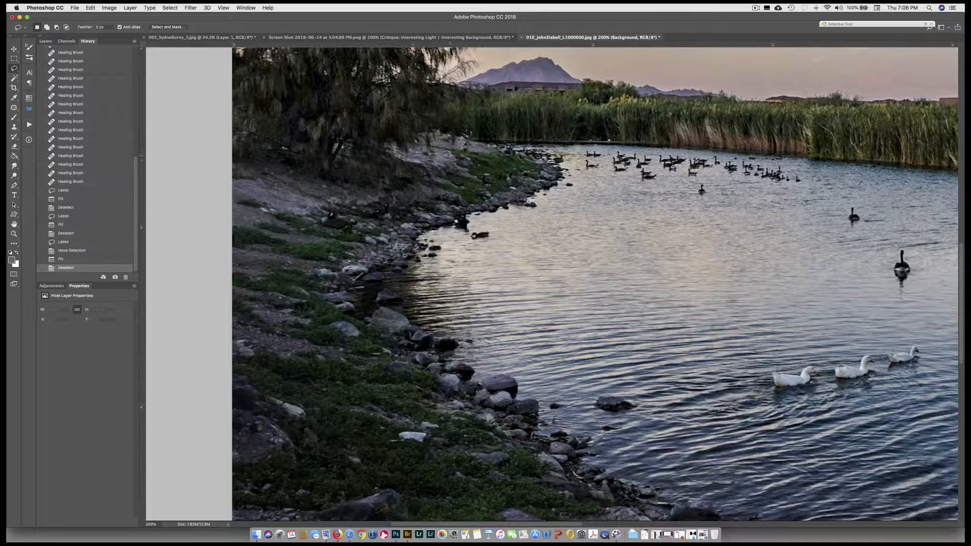
View the whole lake photo and compare the Background layer alone with the version including both Curves adjustments.
scroll(456, 164, "up", 5)
scroll(457, 165, "up", 5)
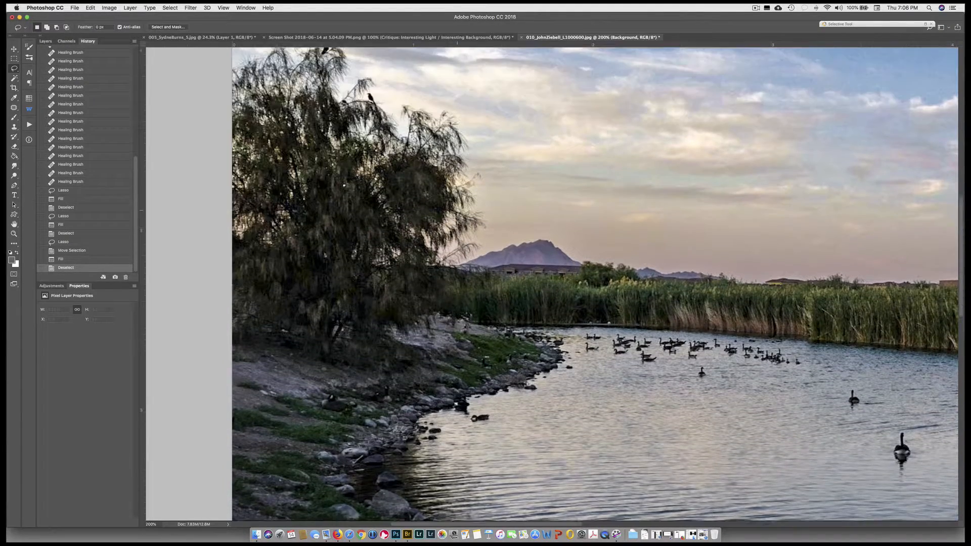
left_click(46, 41)
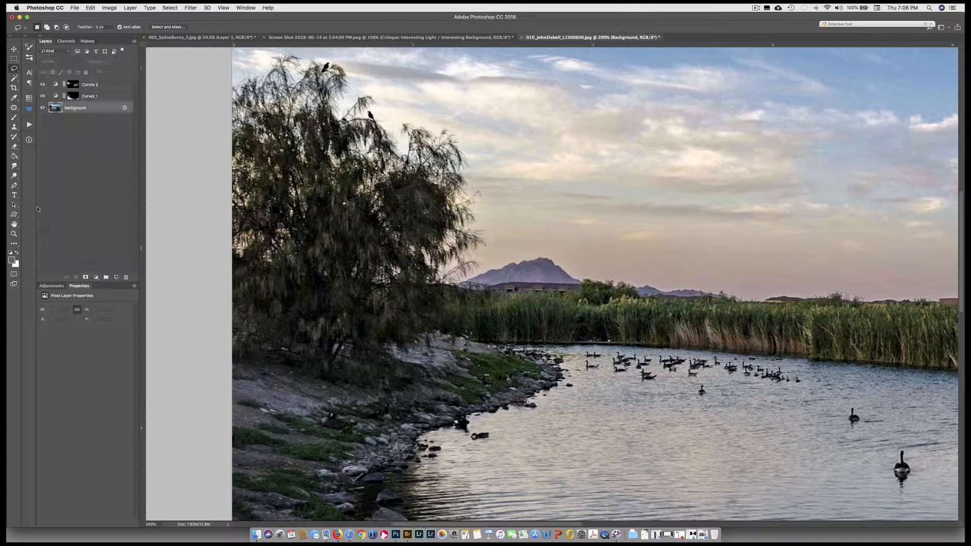
double_click(14, 223)
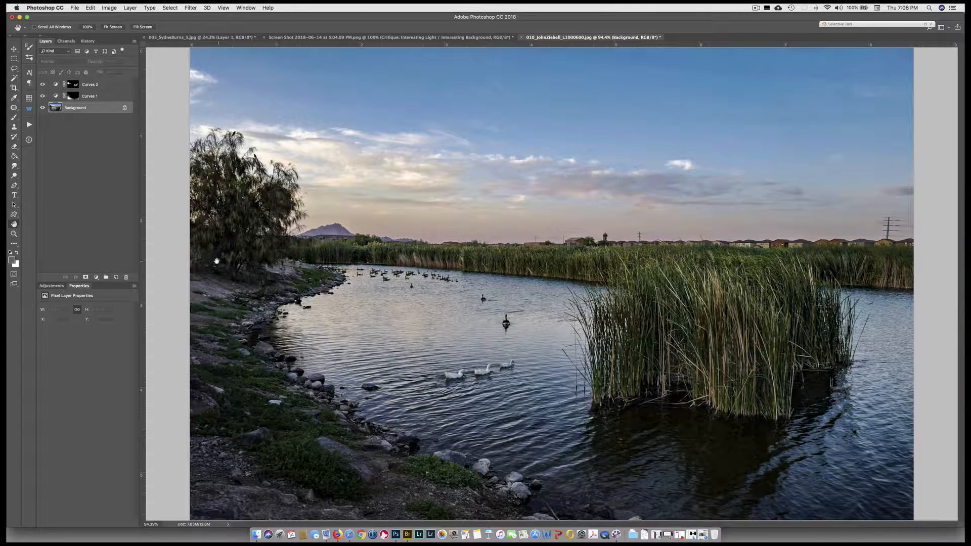
left_click(215, 259, "alt")
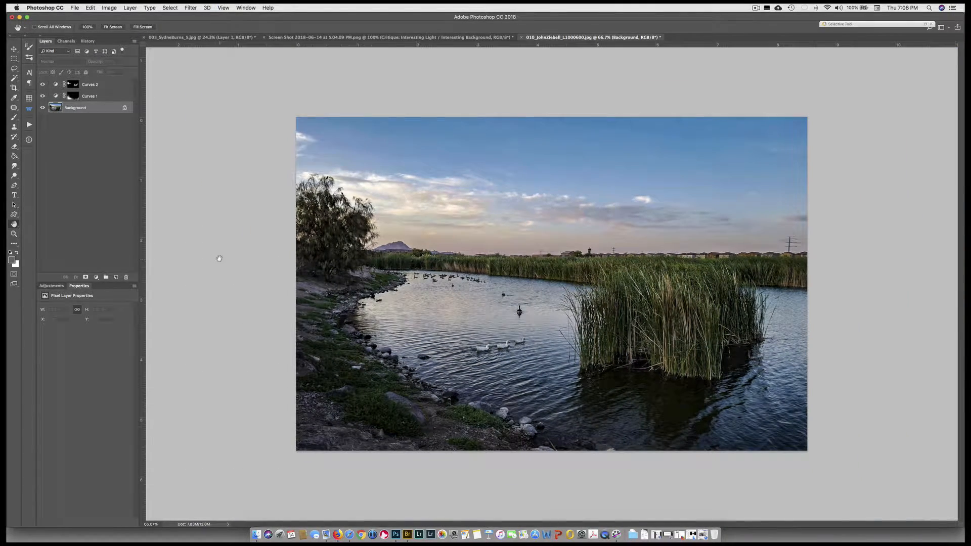
left_click(43, 108, "alt")
left_click(43, 108, "alt")
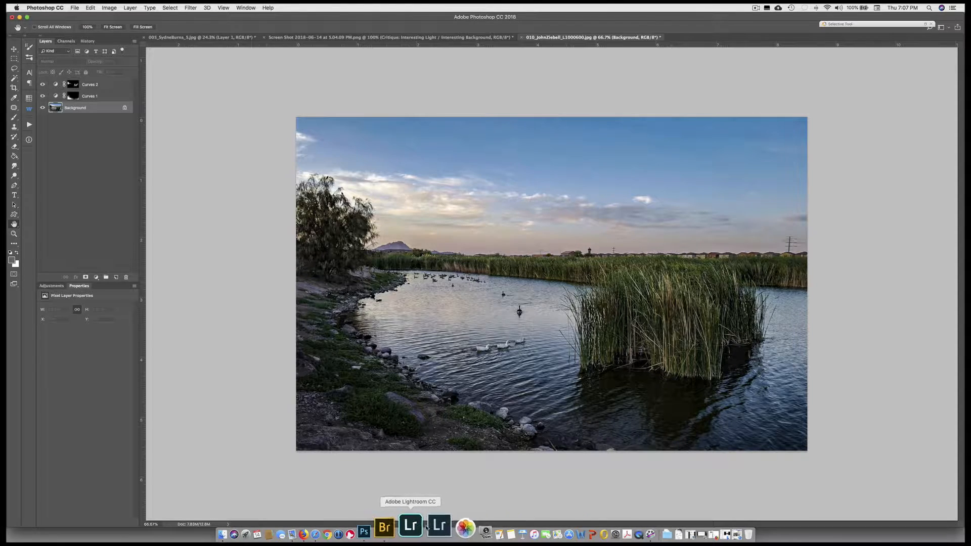
Switch to Bridge, open the original lake JPEG in Camera Raw, and reset its Basic adjustments, including Clarity and Dehaze, to 0.
left_click(407, 529)
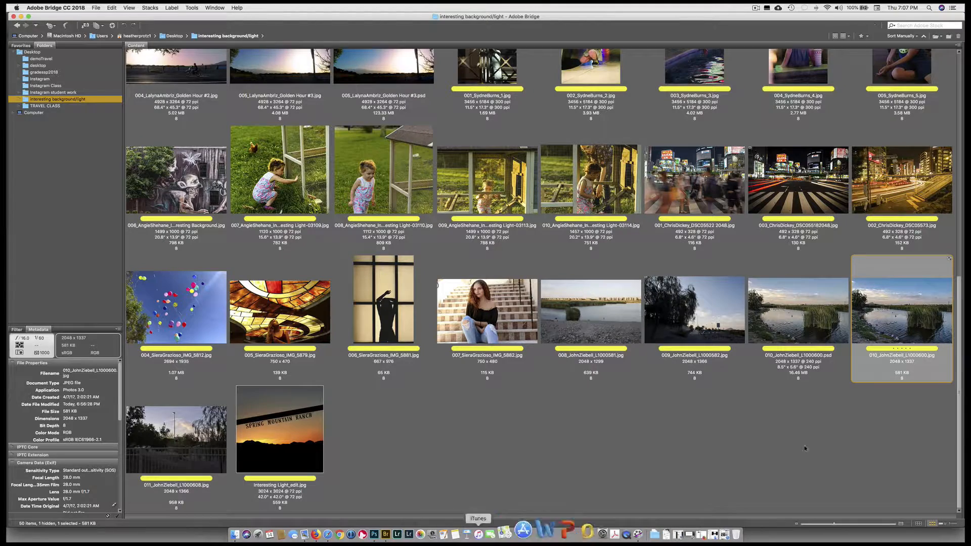
double_click(901, 318)
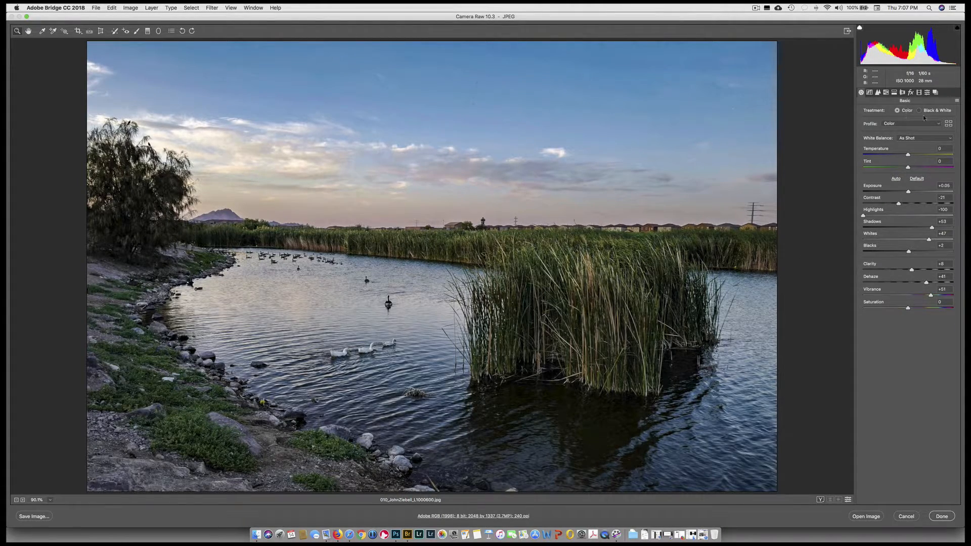
left_click(916, 179)
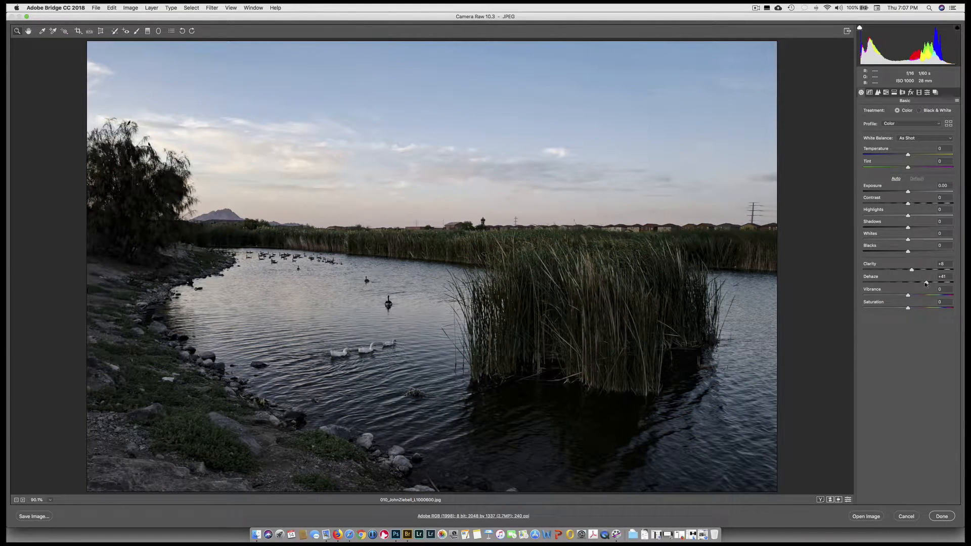
double_click(926, 283)
double_click(912, 269)
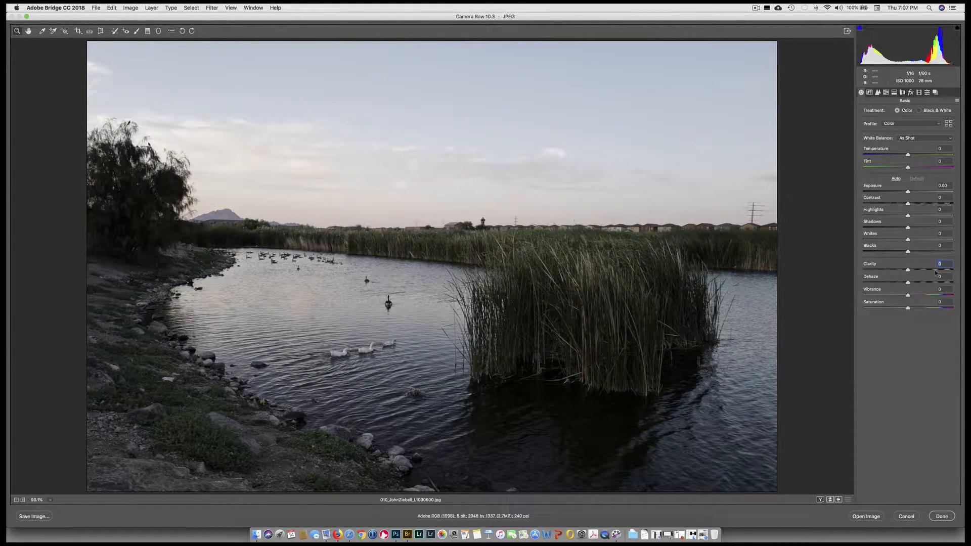
Open the unadjusted photo in Photoshop, float its window, and copy its Background layer into the edited lake document.
left_click(867, 517)
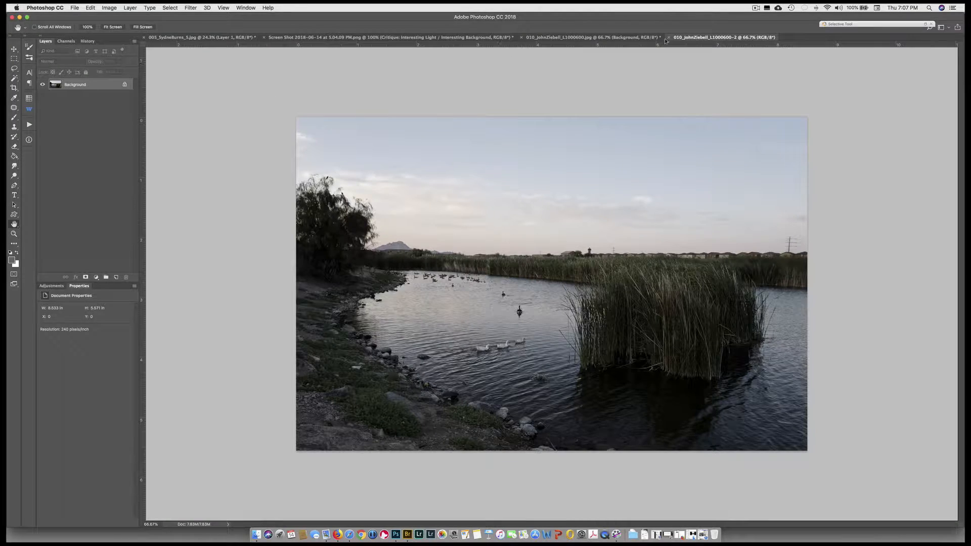
left_click_drag(709, 41, 739, 97)
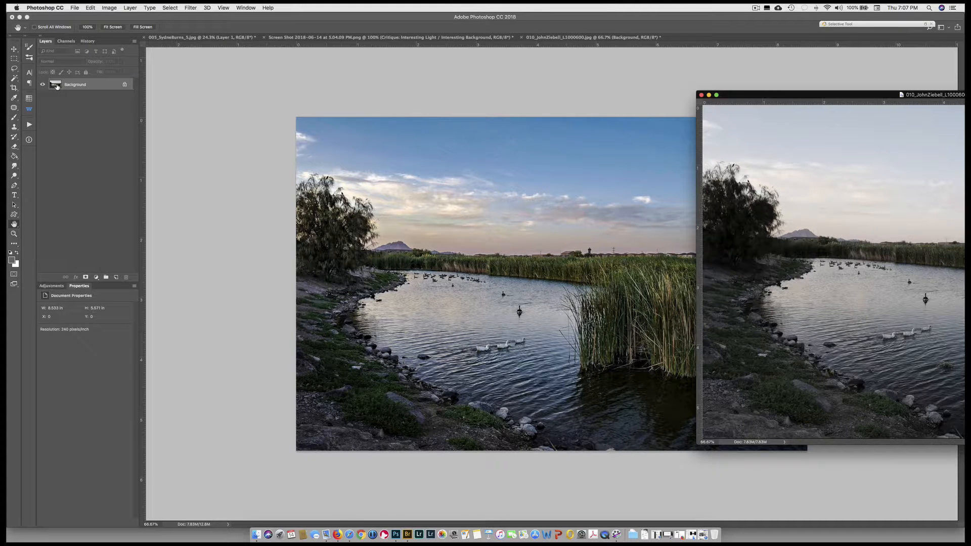
left_click_drag(56, 86, 477, 297)
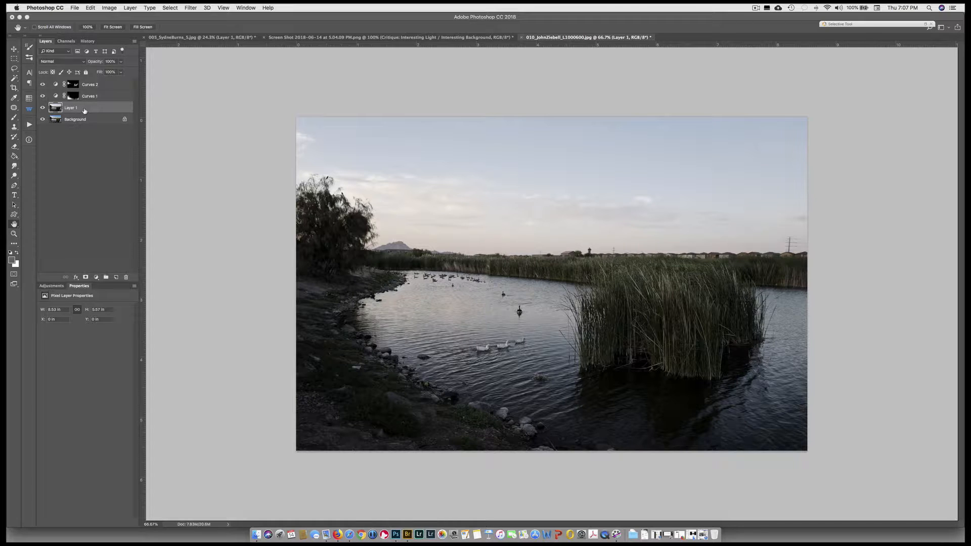
Unlock the Background layer and move Layer 1 with the unadjusted photo beneath it.
left_click(120, 120)
left_click_drag(107, 114, 104, 125)
left_click(124, 119)
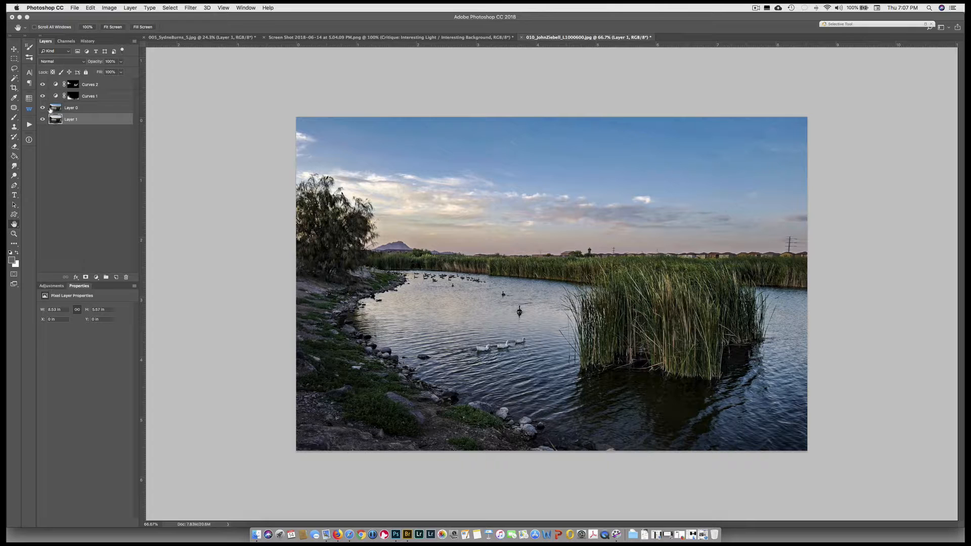
Compare before and after by repeatedly showing Layer 1 alone and restoring the visibility of all layers.
left_click(42, 119, "alt")
left_click(42, 119, "alt")
left_click(43, 120, "alt")
left_click(42, 119, "alt")
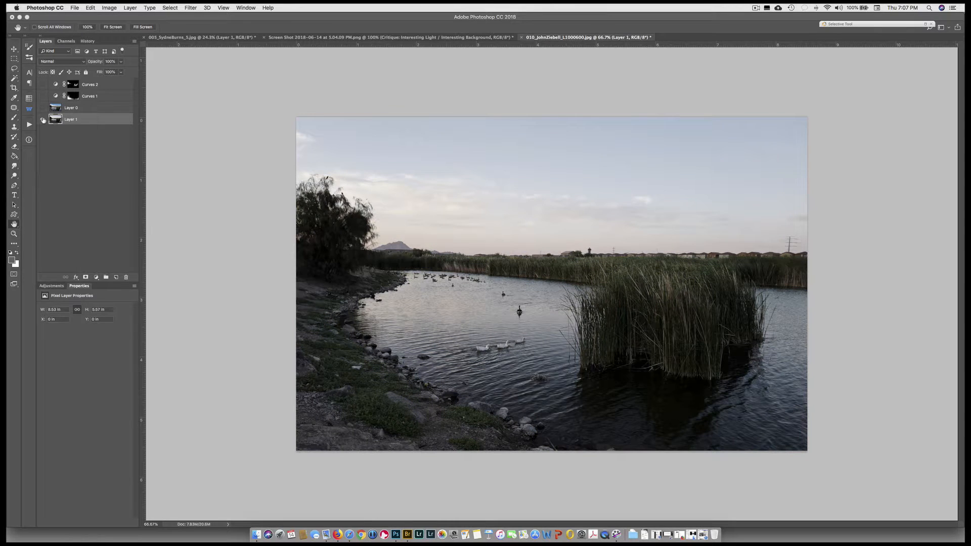
left_click(42, 119, "alt")
left_click(43, 120, "alt")
left_click(43, 120, "alt")
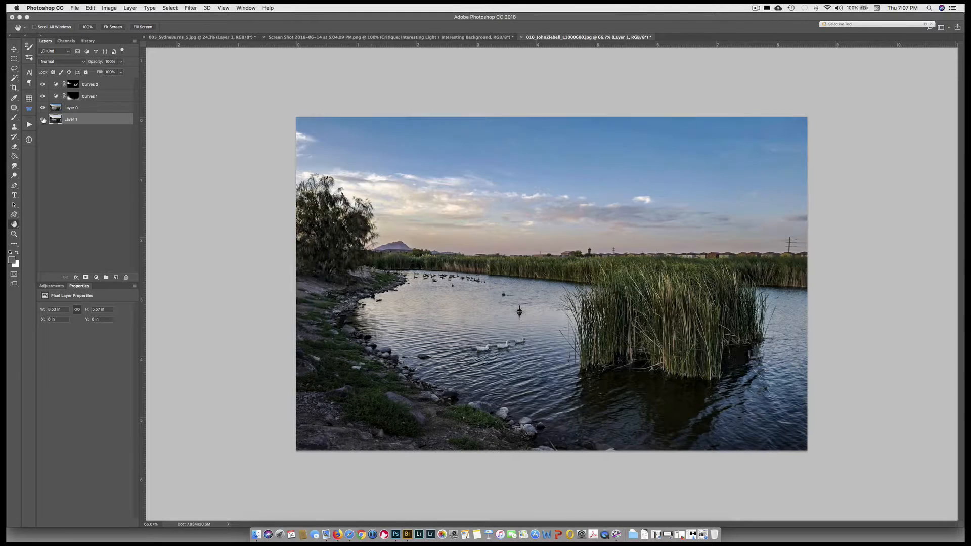
left_click(43, 120, "alt")
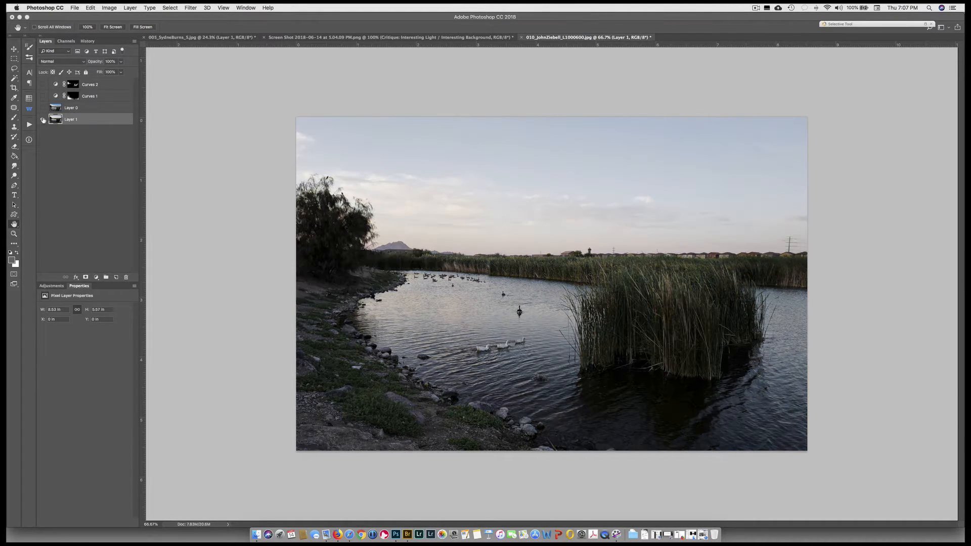
left_click(43, 120, "alt")
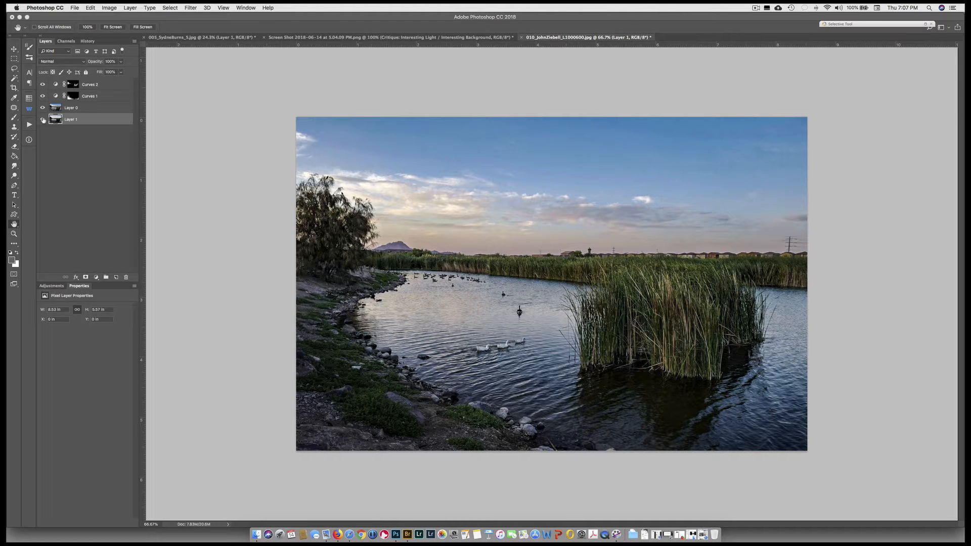